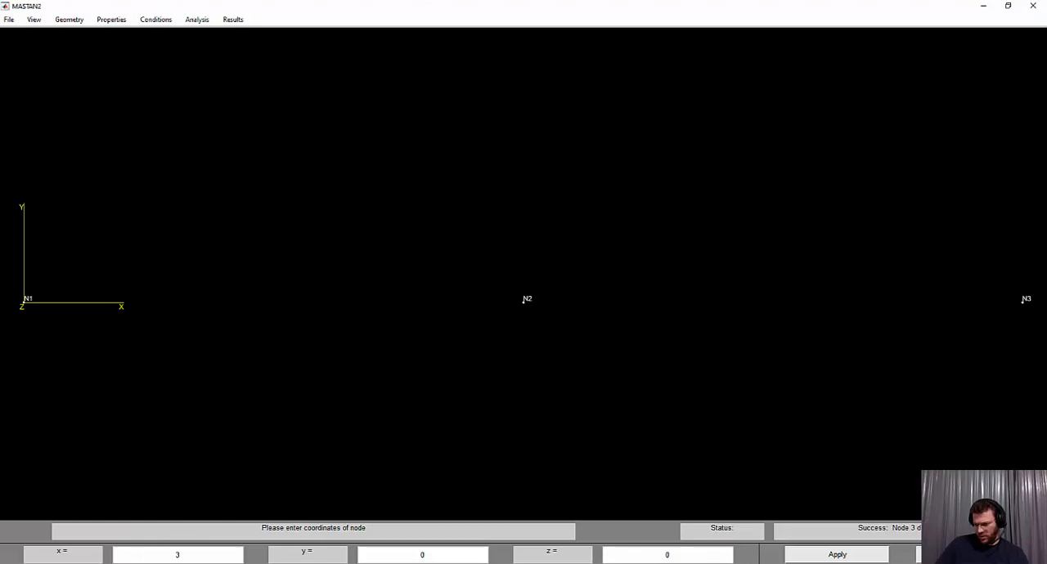
Define the fourth node at x = 4.5, y = 0, z = 0
{"action": "left_click", "coordinate": [319, 563]}
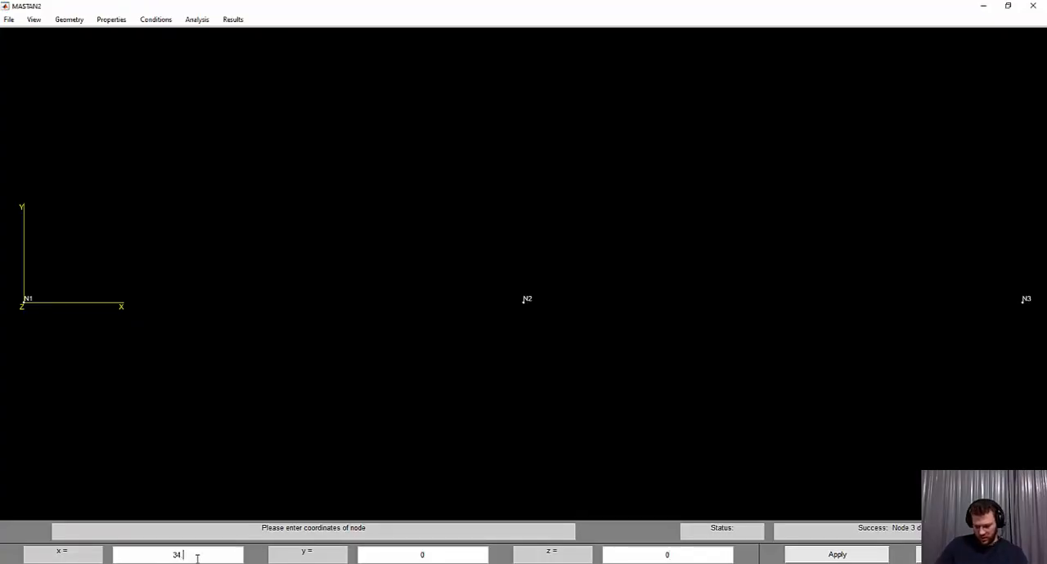
{"action": "key", "text": "BackSpace"}
{"action": "type", "text": "4.5"}
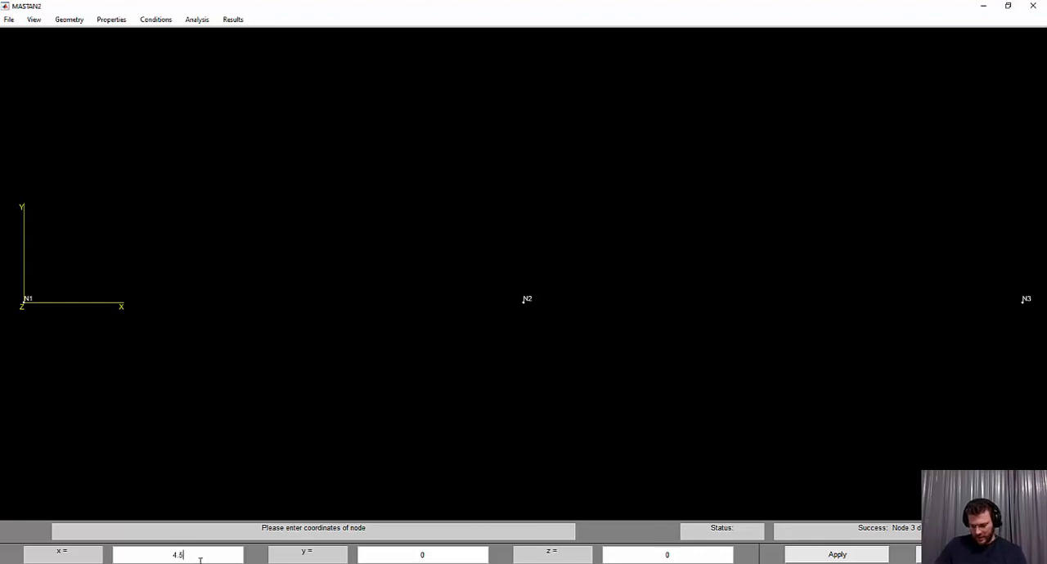
{"action": "left_click", "coordinate": [838, 555]}
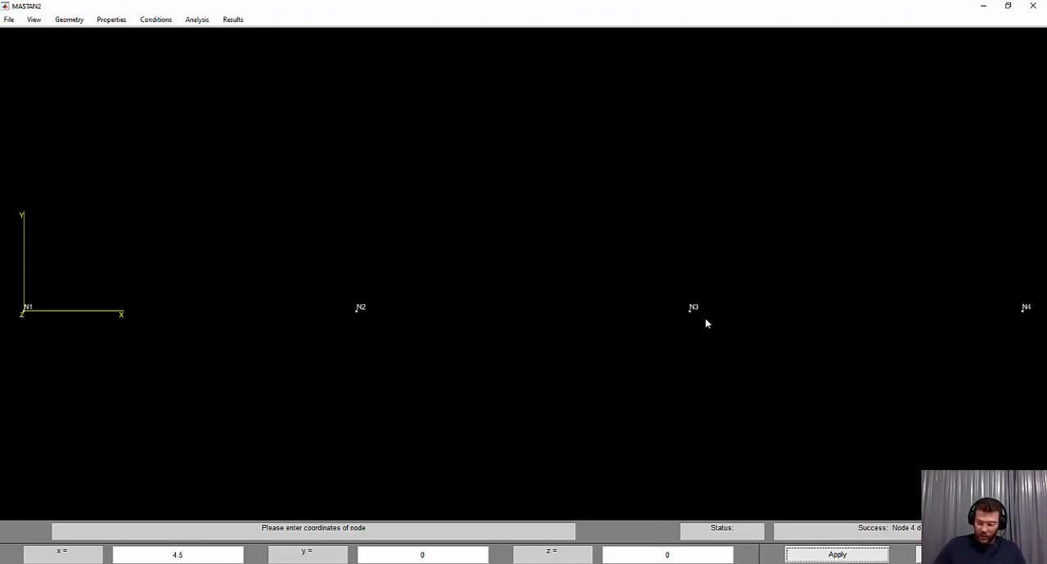
Define an element from node N1 to node N2 with a beta angle of 0.0
{"action": "scroll", "coordinate": [711, 306], "scroll_direction": "down", "scroll_amount": 5}
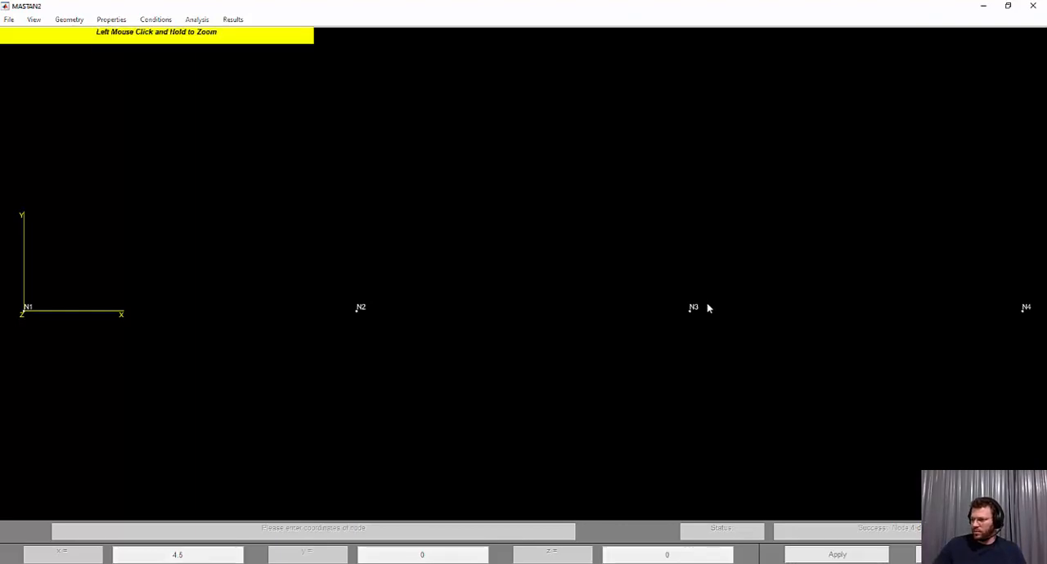
{"action": "left_click_drag", "start_coordinate": [708, 306], "coordinate": [681, 314]}
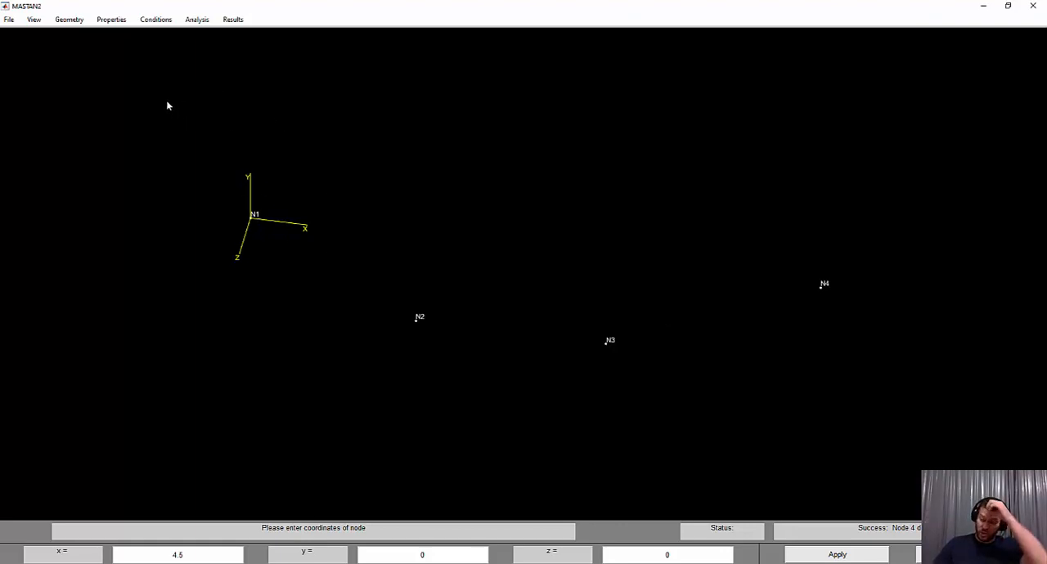
{"action": "left_click", "coordinate": [111, 20]}
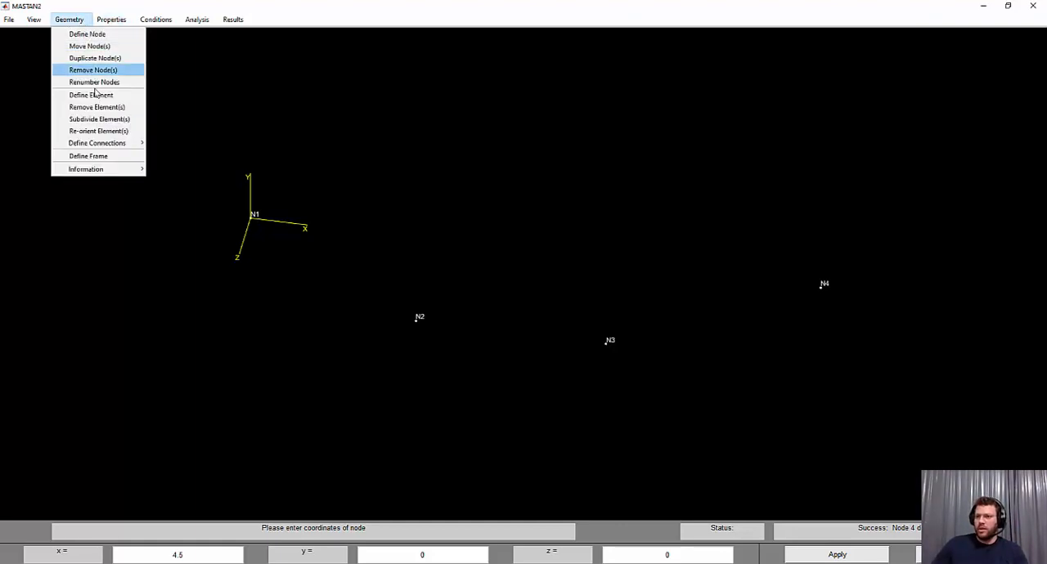
{"action": "left_click", "coordinate": [97, 94]}
{"action": "left_click", "coordinate": [251, 218]}
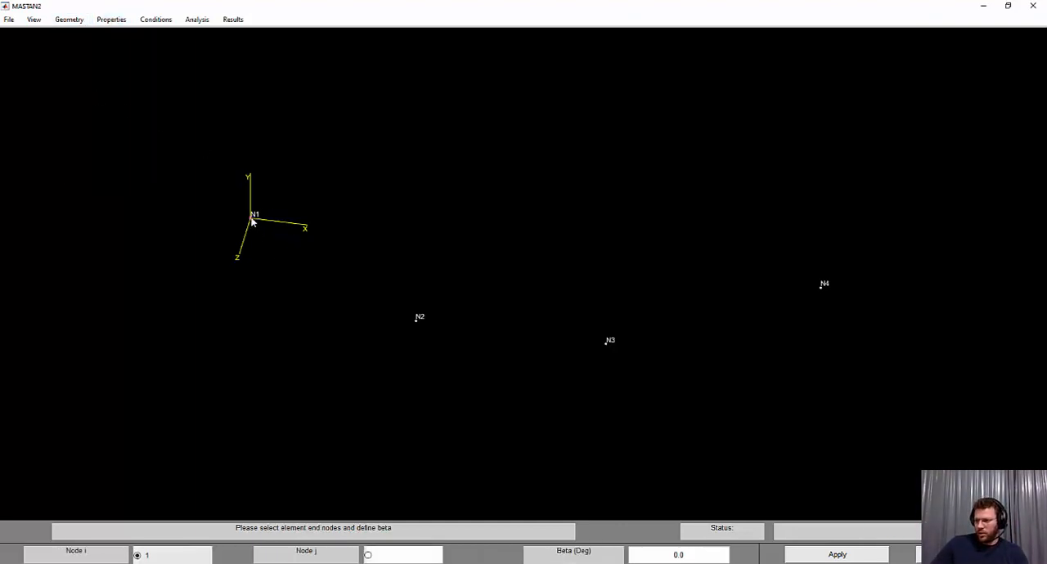
{"action": "left_click", "coordinate": [416, 323]}
{"action": "left_click", "coordinate": [805, 555]}
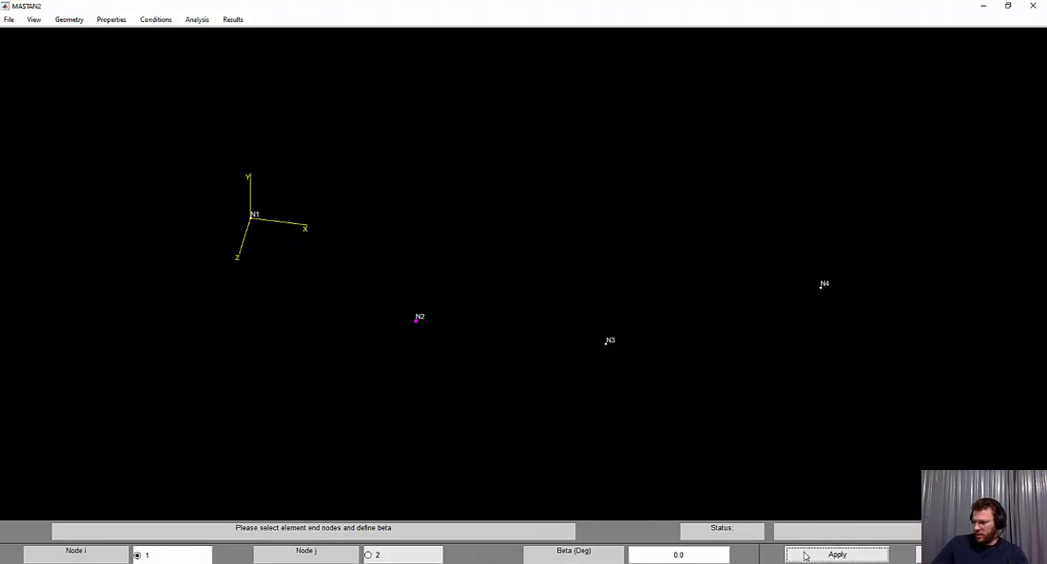
Define two more elements connecting node N2 to N3 and node N3 to N4, with beta 0.0
{"action": "left_click", "coordinate": [418, 322]}
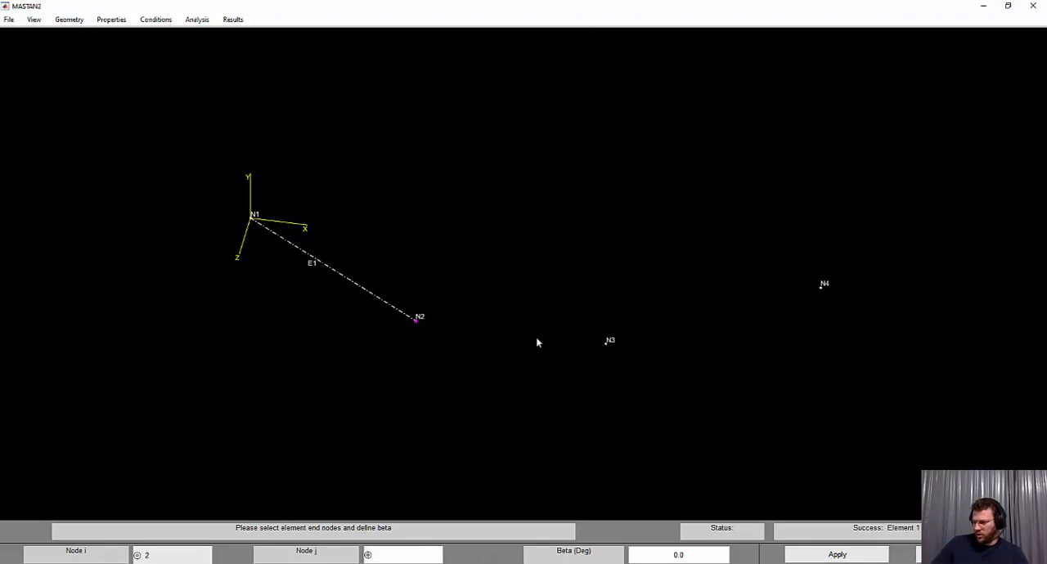
{"action": "left_click", "coordinate": [612, 352]}
{"action": "left_click", "coordinate": [819, 553]}
{"action": "left_click", "coordinate": [607, 348]}
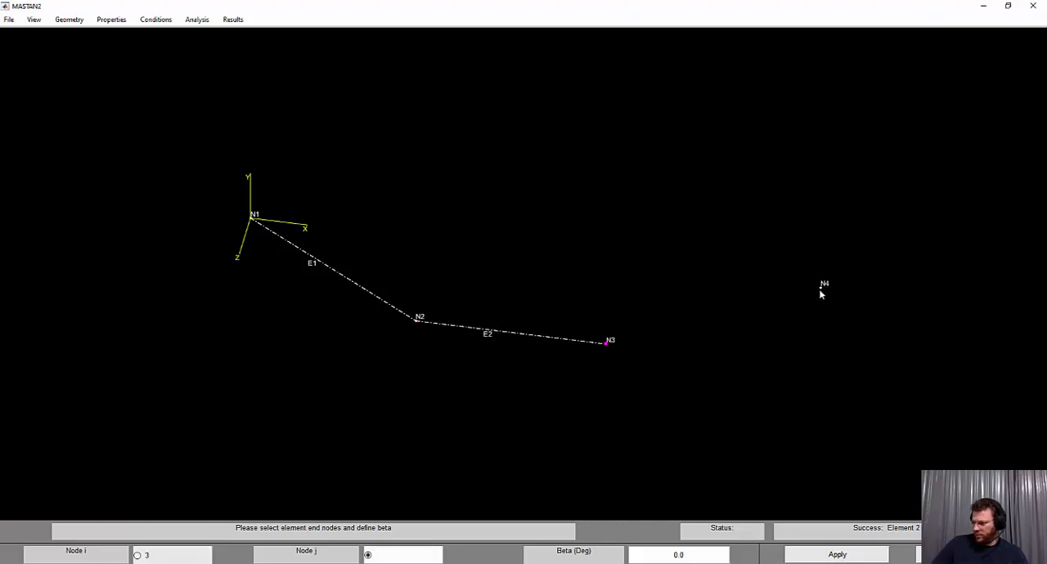
{"action": "left_click", "coordinate": [822, 291]}
{"action": "left_click", "coordinate": [857, 554]}
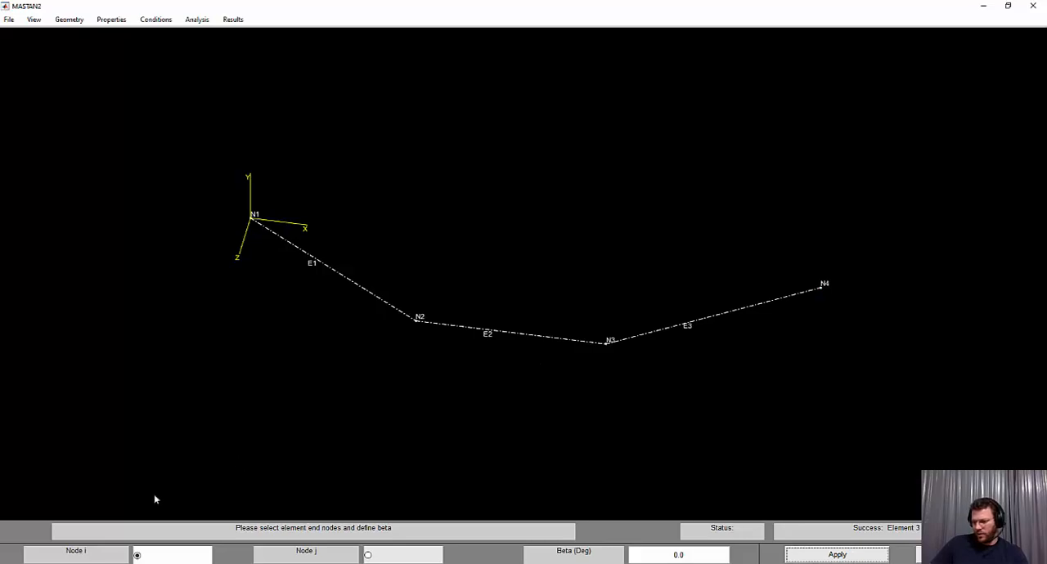
Switch to Questão_3.a.pdf in Adobe Acrobat Reader to examine the grid's support conditions, then return to MASTAN2
{"action": "key", "text": "alt+Tab"}
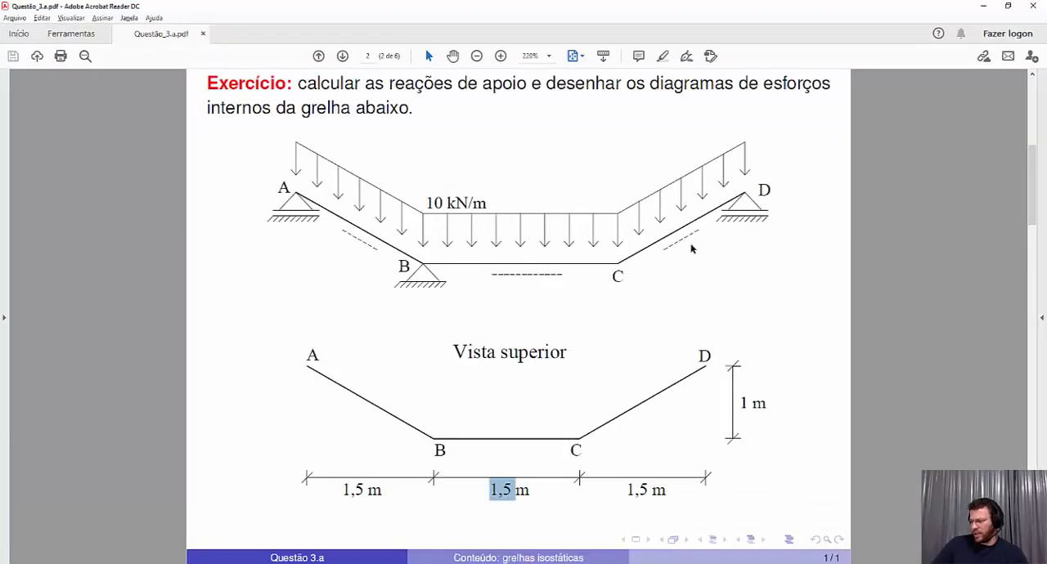
{"action": "left_click_drag", "start_coordinate": [754, 187], "coordinate": [773, 189]}
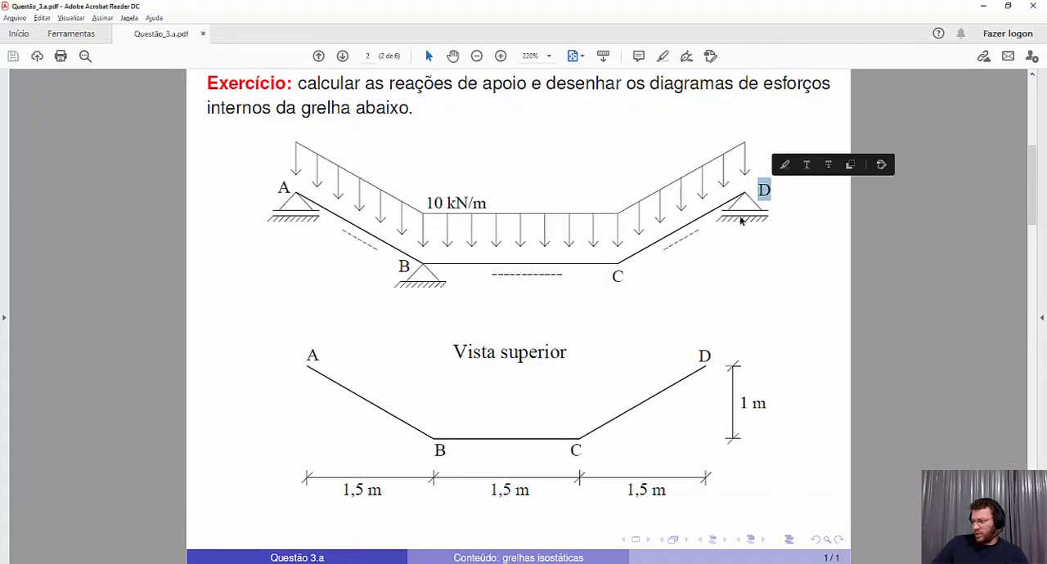
{"action": "left_click_drag", "start_coordinate": [645, 273], "coordinate": [631, 272]}
{"action": "left_click", "coordinate": [662, 290]}
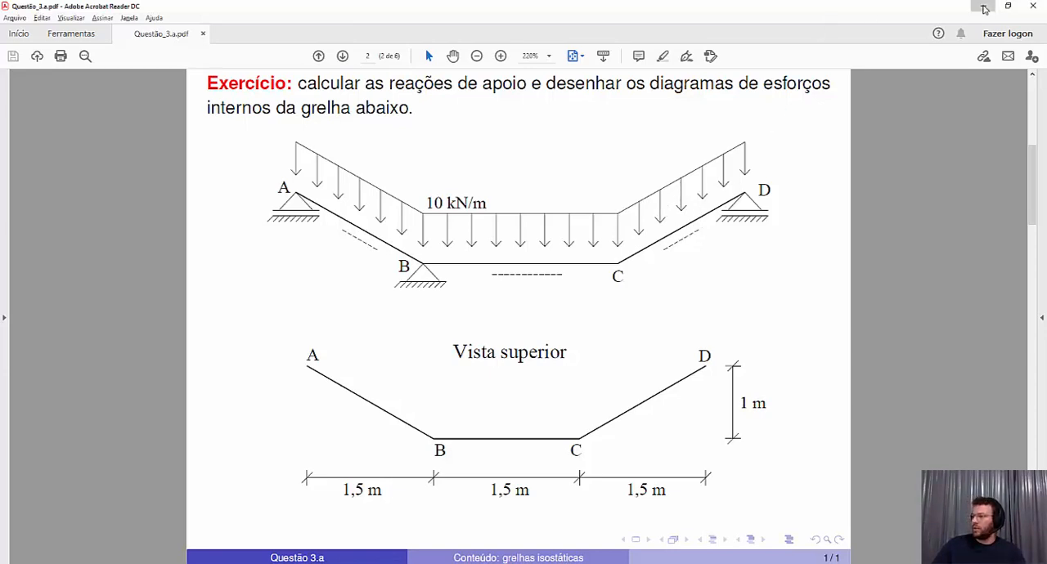
{"action": "left_click", "coordinate": [983, 6]}
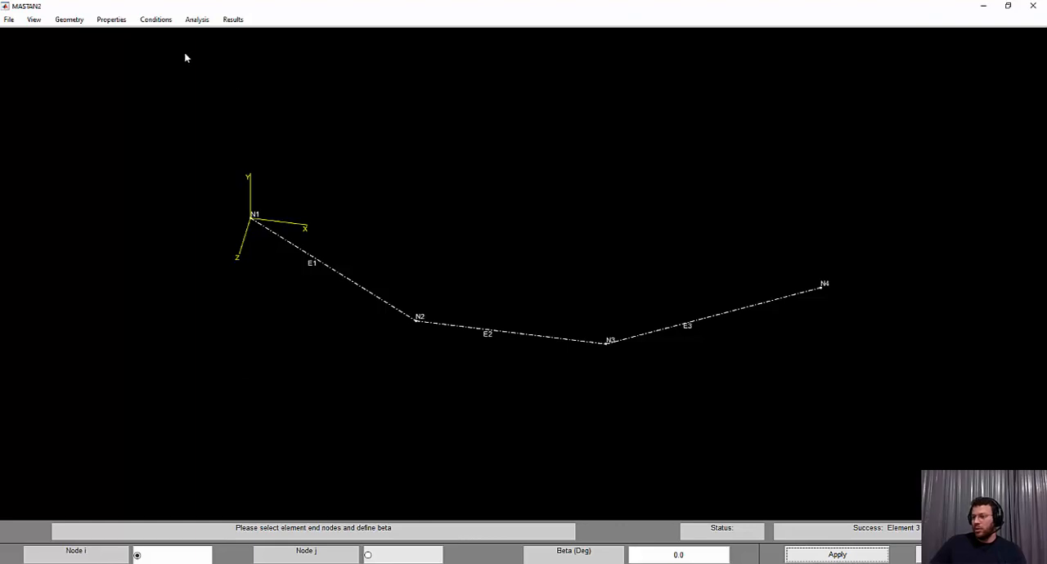
Assign fixities to nodes 1, 2 and 4, restraining X, Y and Z displacement and leaving the rotations free
{"action": "left_click", "coordinate": [112, 20]}
{"action": "mouse_move", "coordinate": [155, 20]}
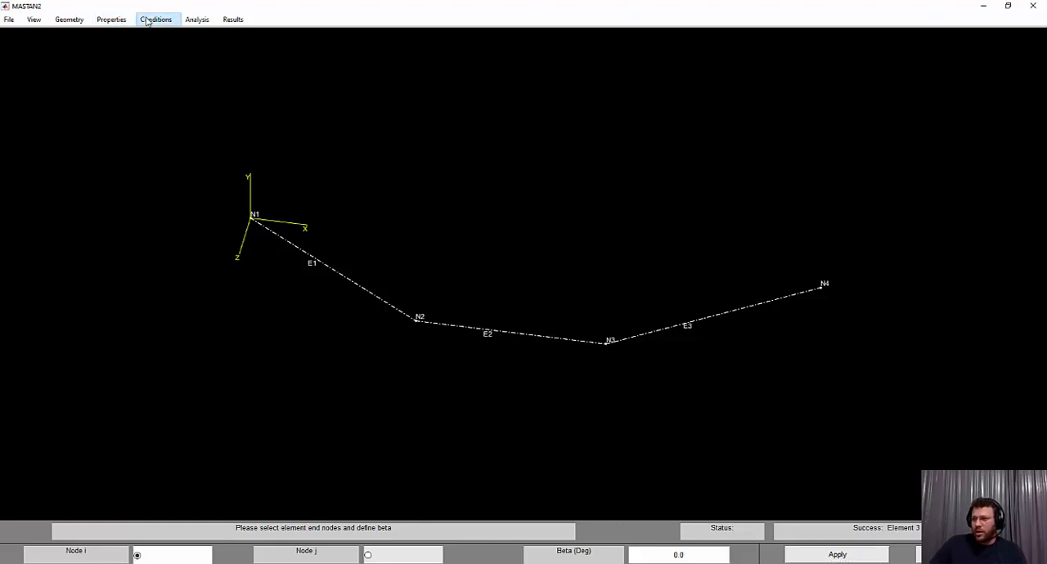
{"action": "left_click", "coordinate": [165, 36]}
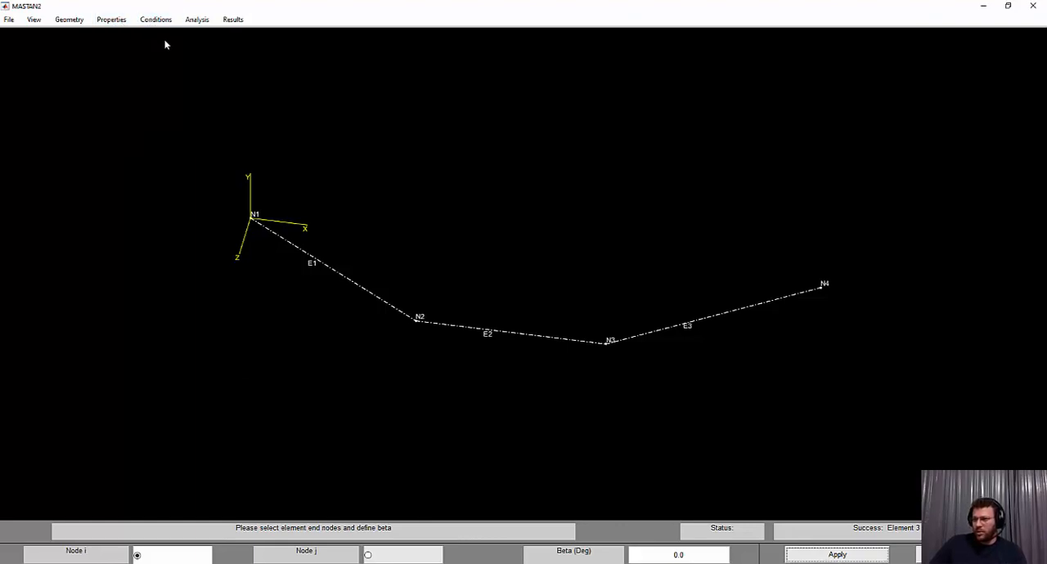
{"action": "left_click", "coordinate": [252, 223]}
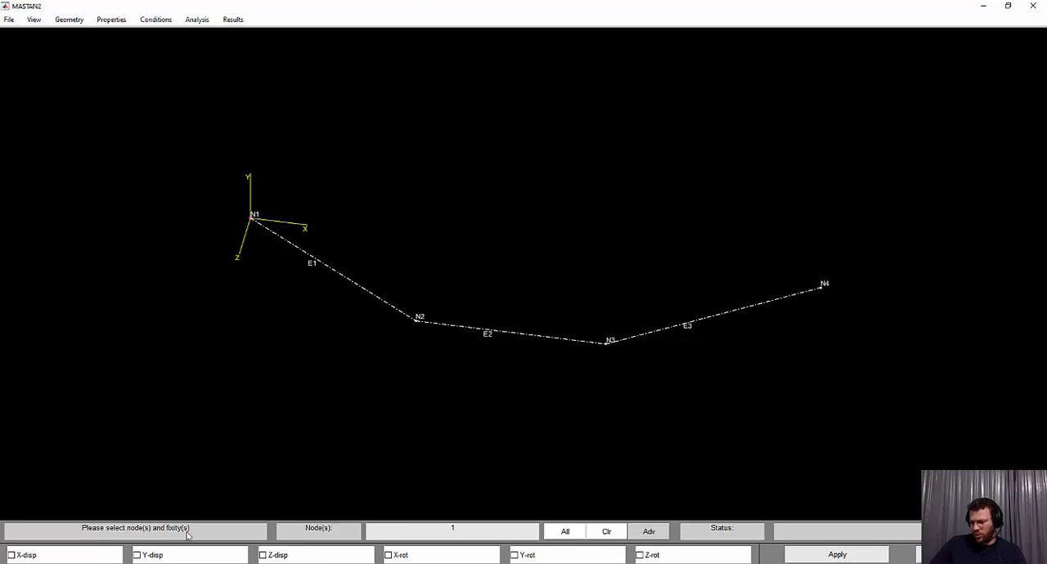
{"action": "key", "text": "alt+Tab"}
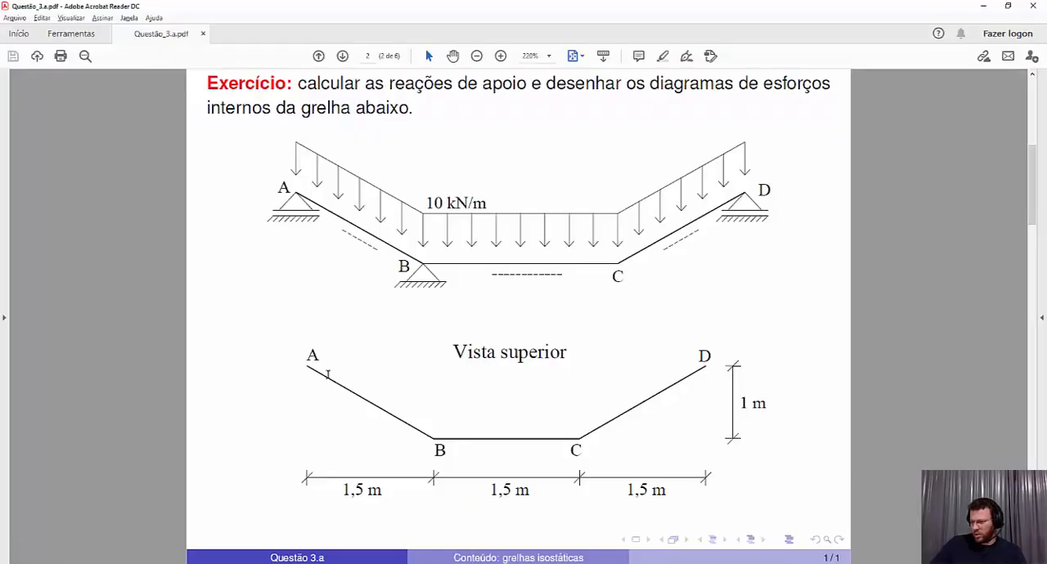
{"action": "key", "text": "alt+Tab"}
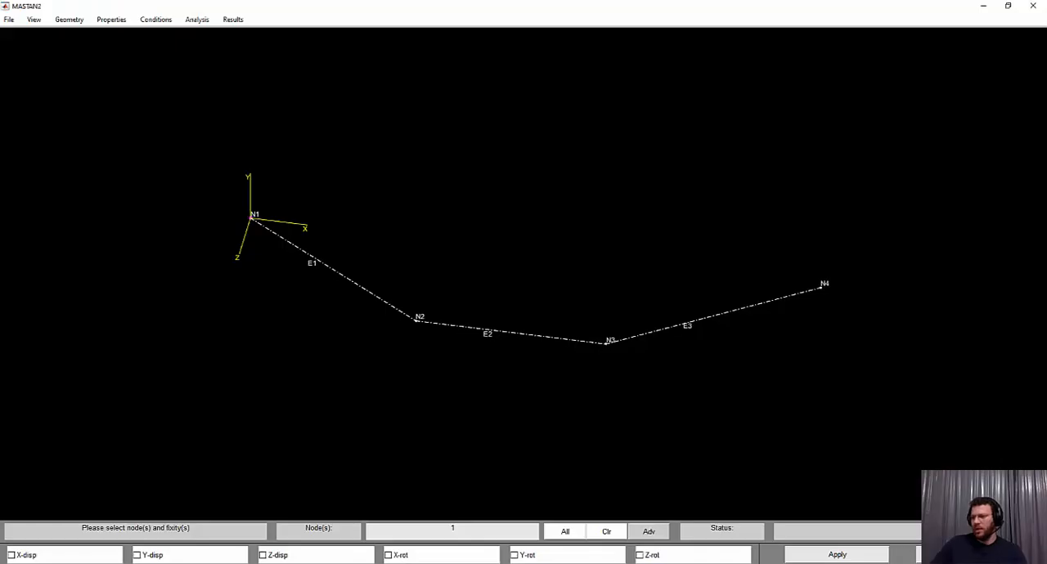
{"action": "left_click", "coordinate": [417, 323]}
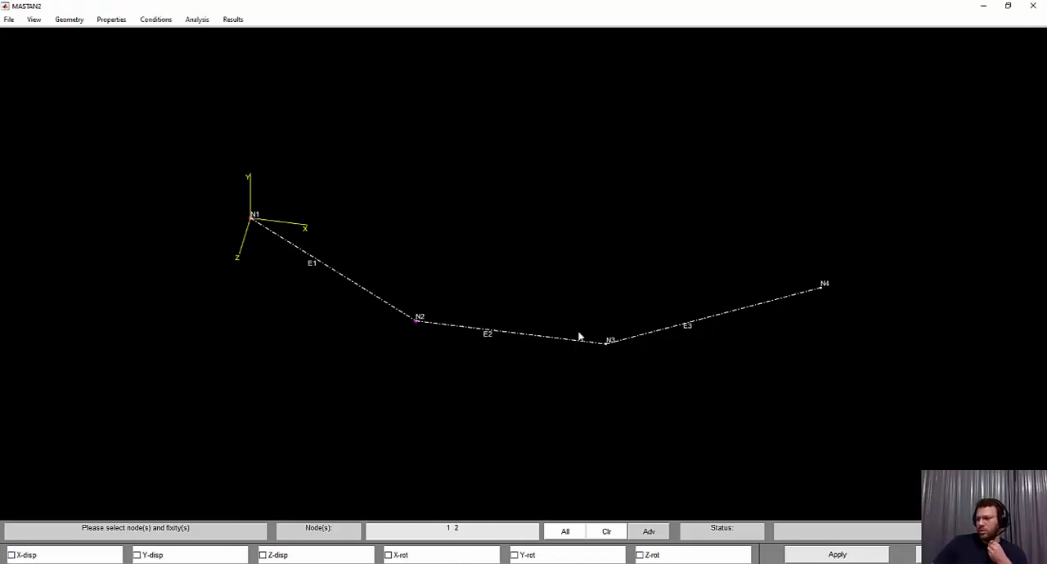
{"action": "left_click", "coordinate": [822, 291]}
{"action": "left_click", "coordinate": [45, 560]}
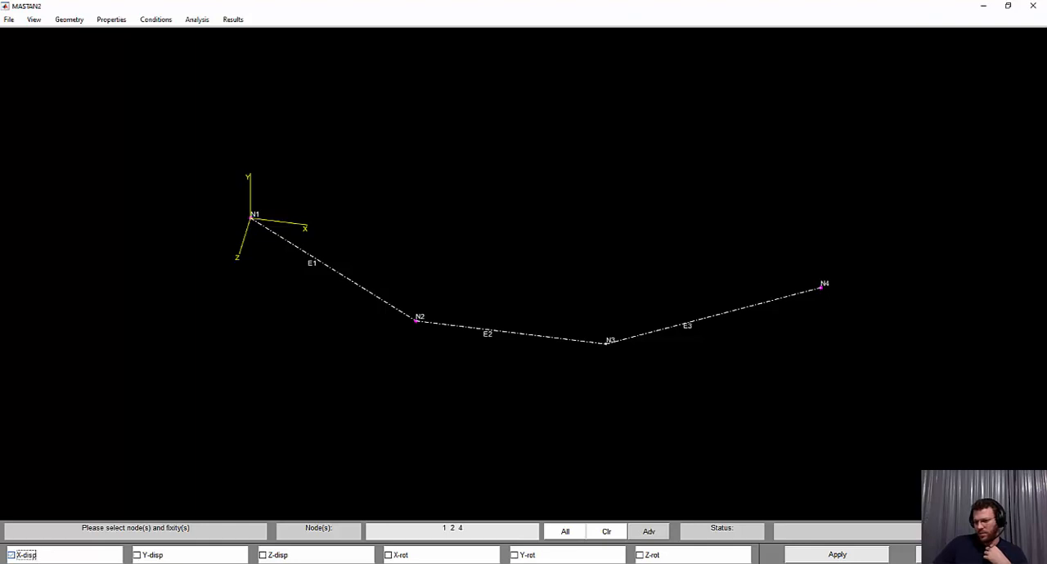
{"action": "left_click", "coordinate": [151, 560]}
{"action": "left_click", "coordinate": [268, 557]}
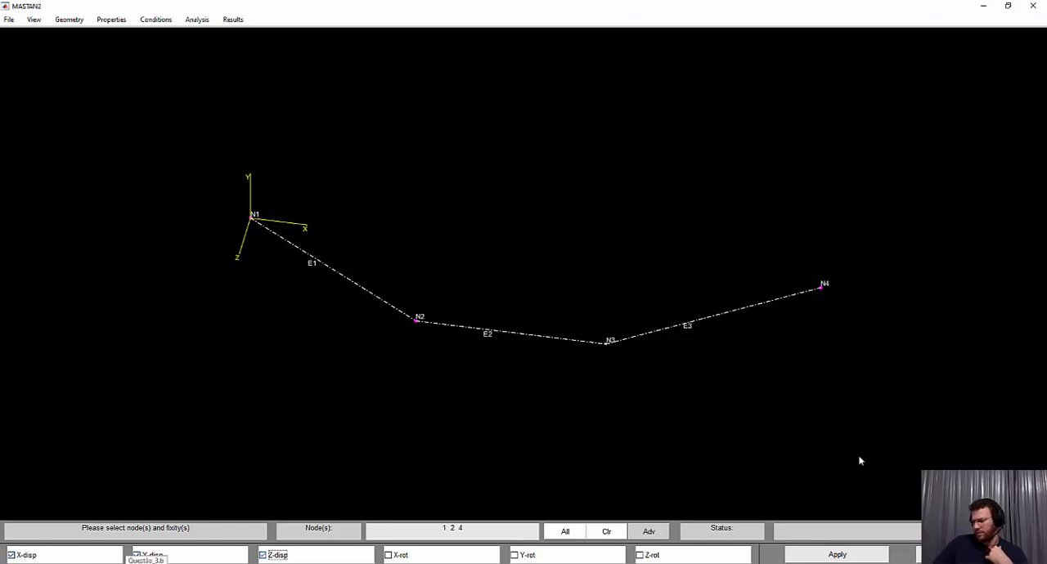
{"action": "left_click", "coordinate": [866, 558]}
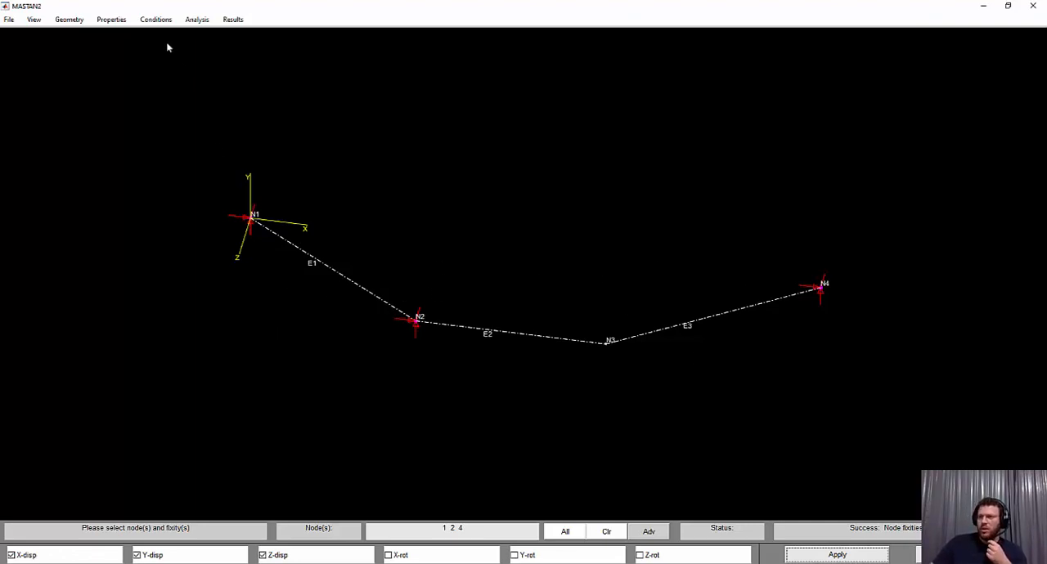
Define Section 1 with Area, Izz, Iyy, J and Cw all set to 1
{"action": "left_click", "coordinate": [156, 21]}
{"action": "left_click", "coordinate": [106, 20]}
{"action": "left_click", "coordinate": [119, 33]}
{"action": "left_click", "coordinate": [158, 530]}
{"action": "type", "text": "1"}
{"action": "left_click", "coordinate": [331, 532]}
{"action": "type", "text": "1"}
{"action": "left_click", "coordinate": [497, 530]}
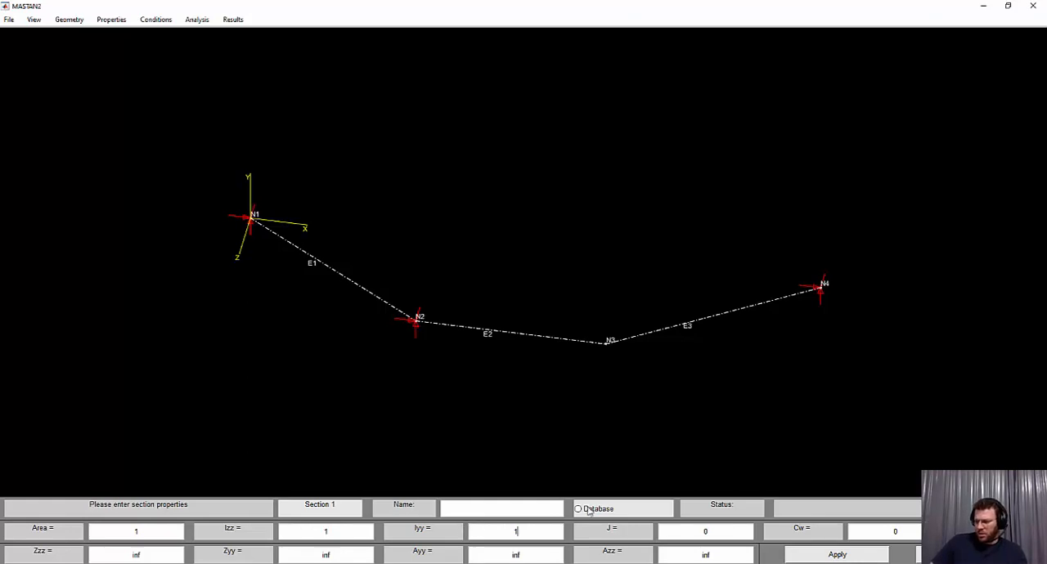
{"action": "left_click", "coordinate": [702, 531]}
{"action": "type", "text": "1"}
{"action": "left_click", "coordinate": [896, 531]}
{"action": "type", "text": "1"}
{"action": "left_click", "coordinate": [837, 555]}
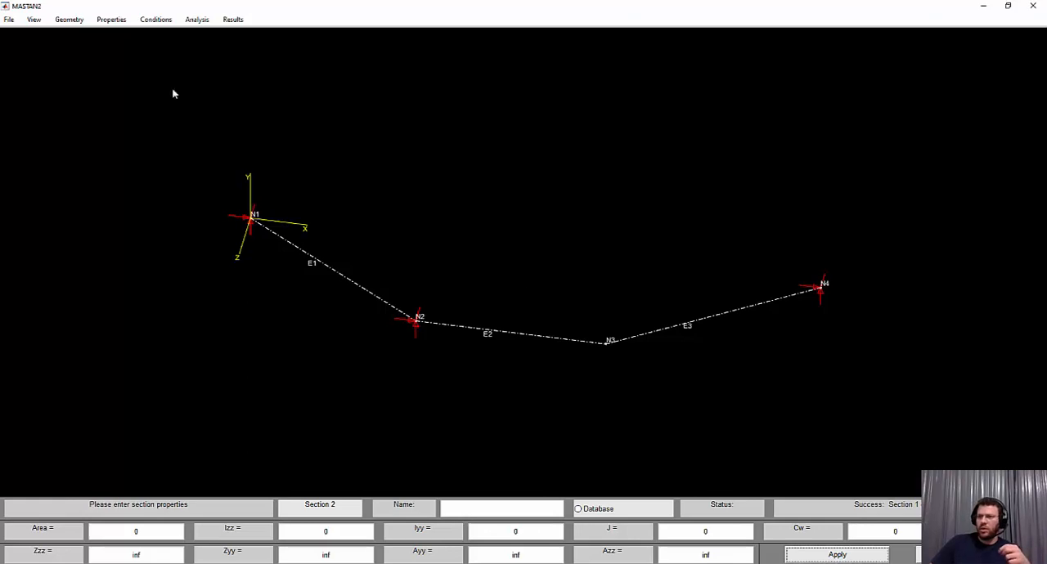
Attach Section 1 to elements 1, 2 and 3
{"action": "left_click", "coordinate": [111, 20]}
{"action": "left_click", "coordinate": [126, 70]}
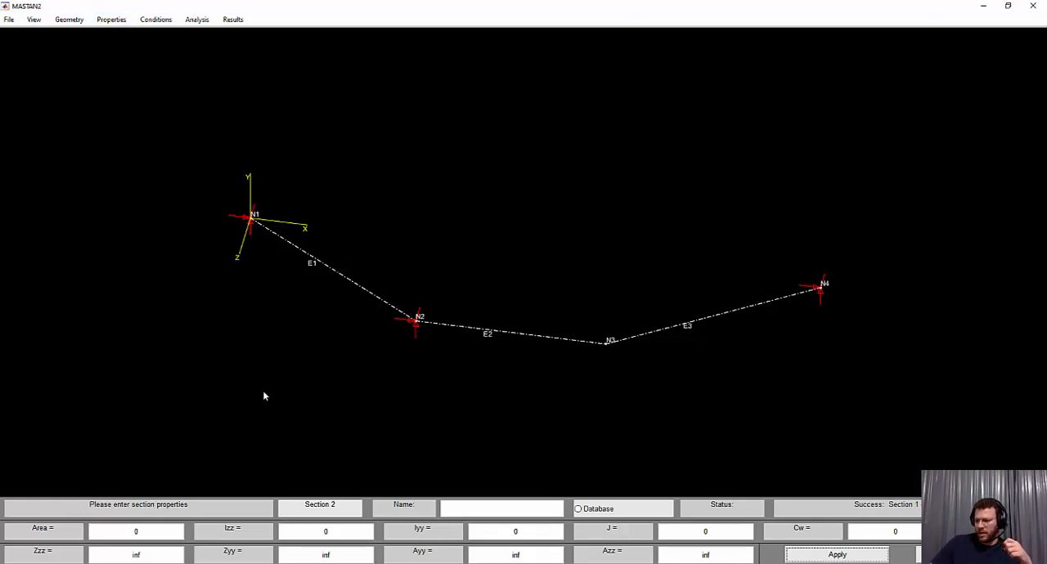
{"action": "left_click", "coordinate": [387, 304]}
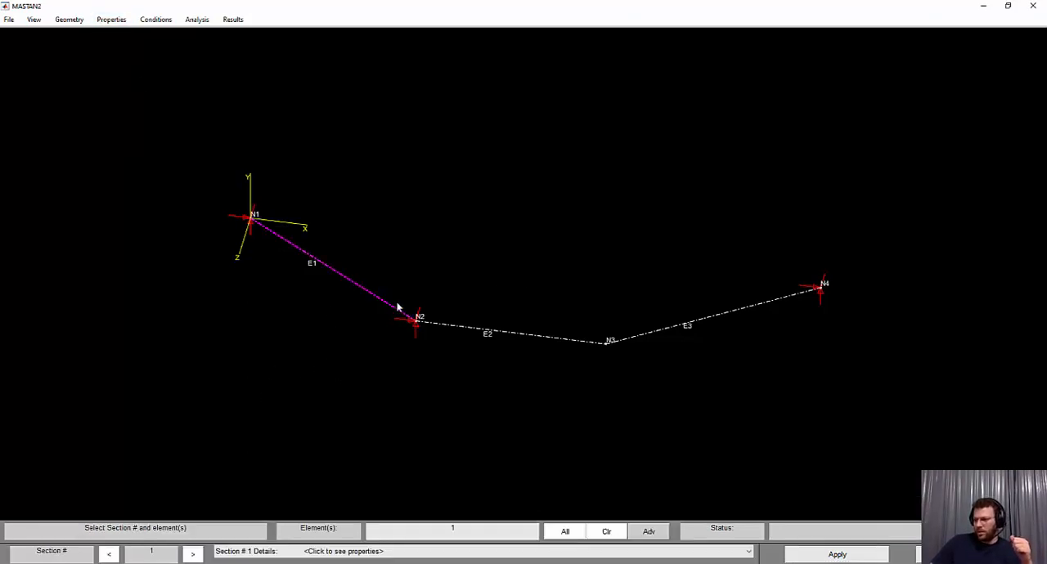
{"action": "left_click", "coordinate": [519, 337]}
{"action": "left_click", "coordinate": [657, 333]}
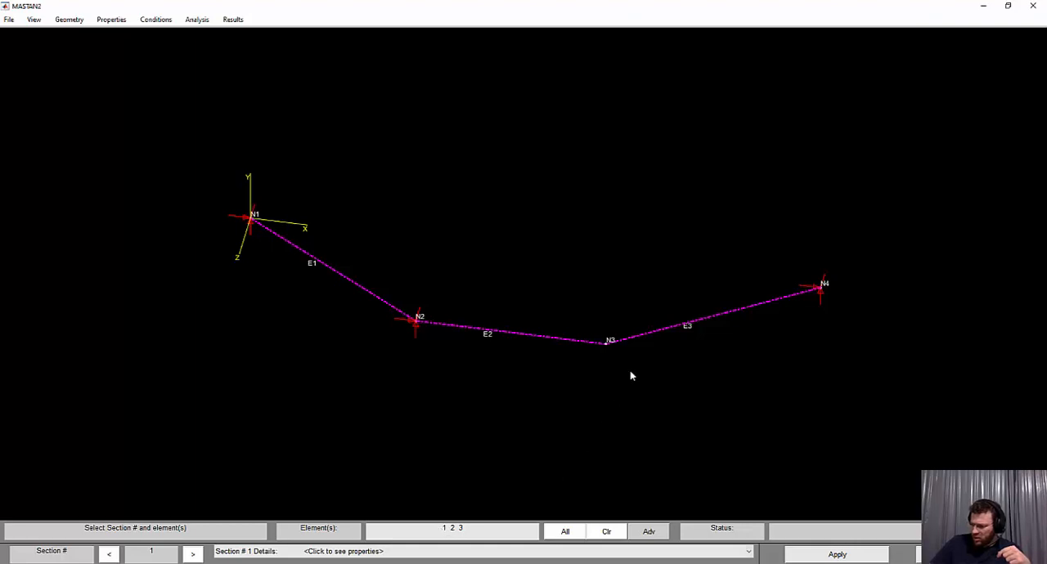
{"action": "left_click", "coordinate": [646, 339]}
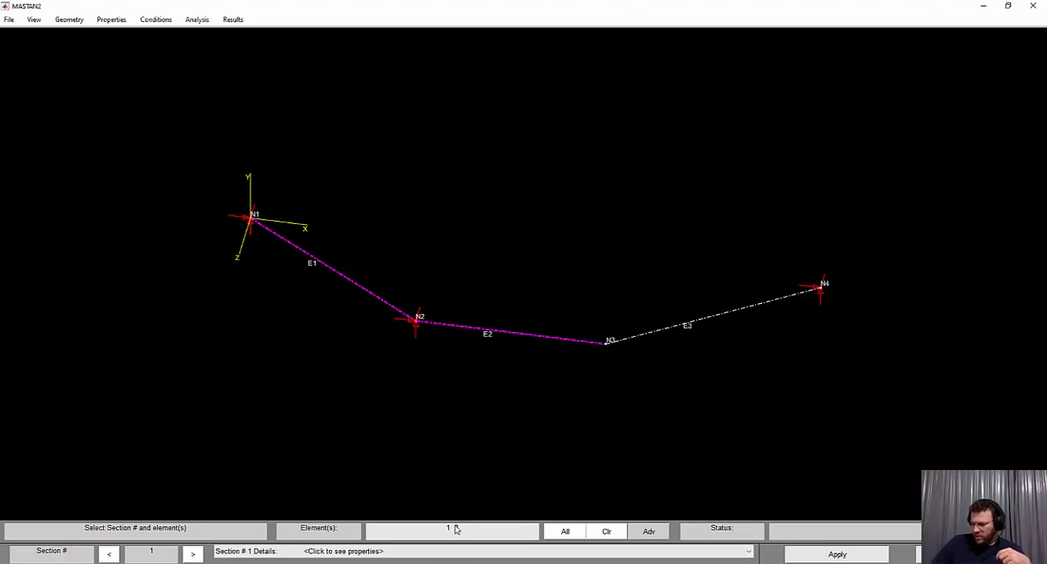
{"action": "left_click", "coordinate": [649, 338]}
{"action": "left_click", "coordinate": [815, 555]}
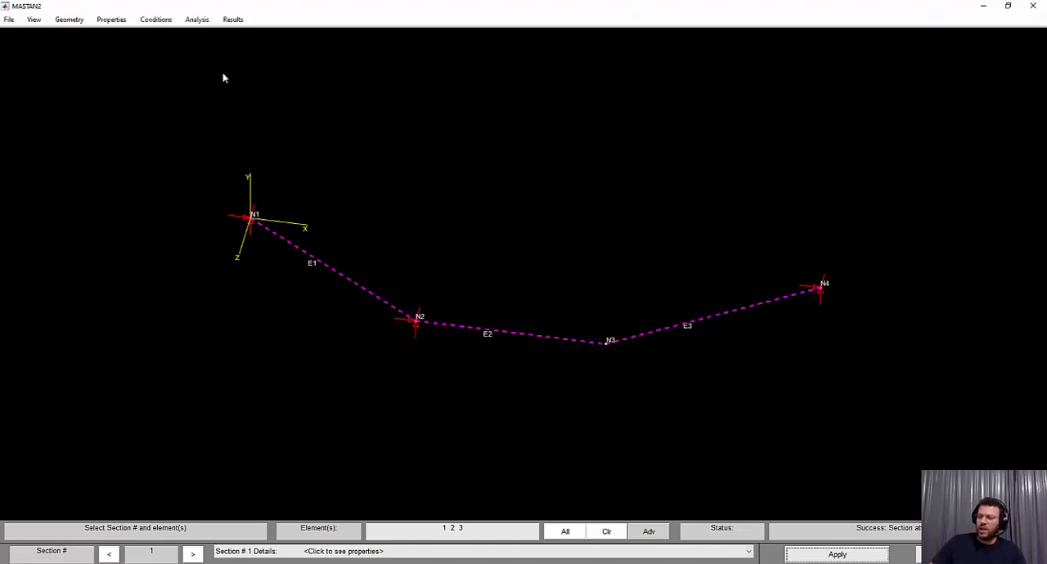
Define Material 1 with E = 1, keeping v at 0.3
{"action": "left_click", "coordinate": [115, 19]}
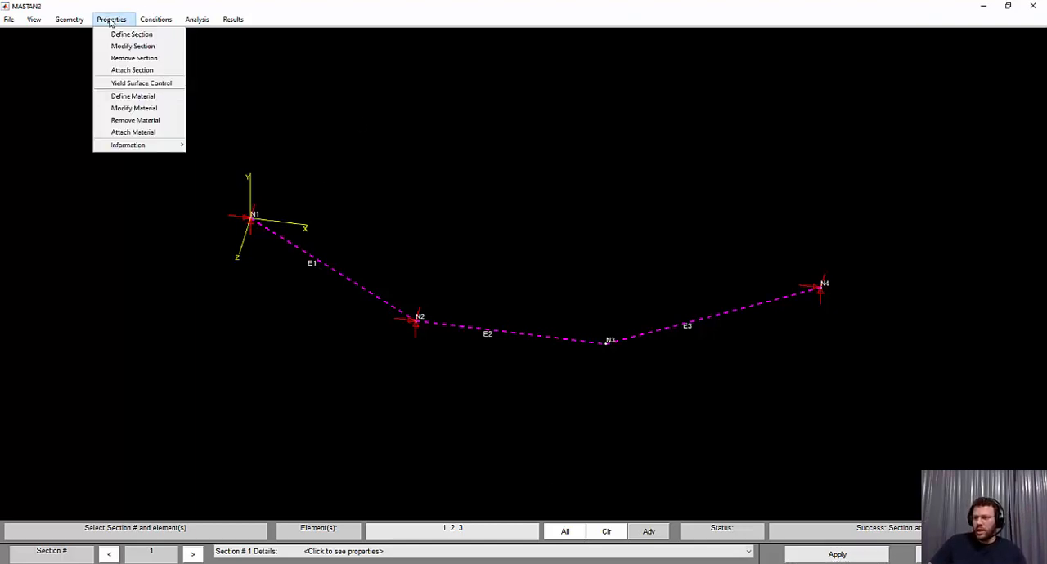
{"action": "left_click", "coordinate": [133, 97]}
{"action": "double_click", "coordinate": [111, 556]}
{"action": "type", "text": "1"}
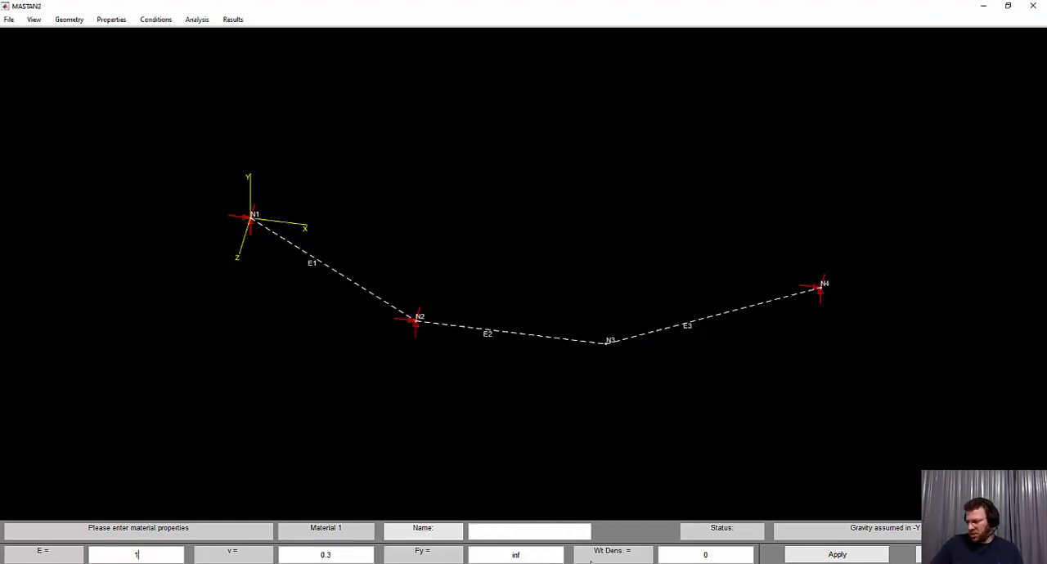
{"action": "left_click", "coordinate": [831, 557]}
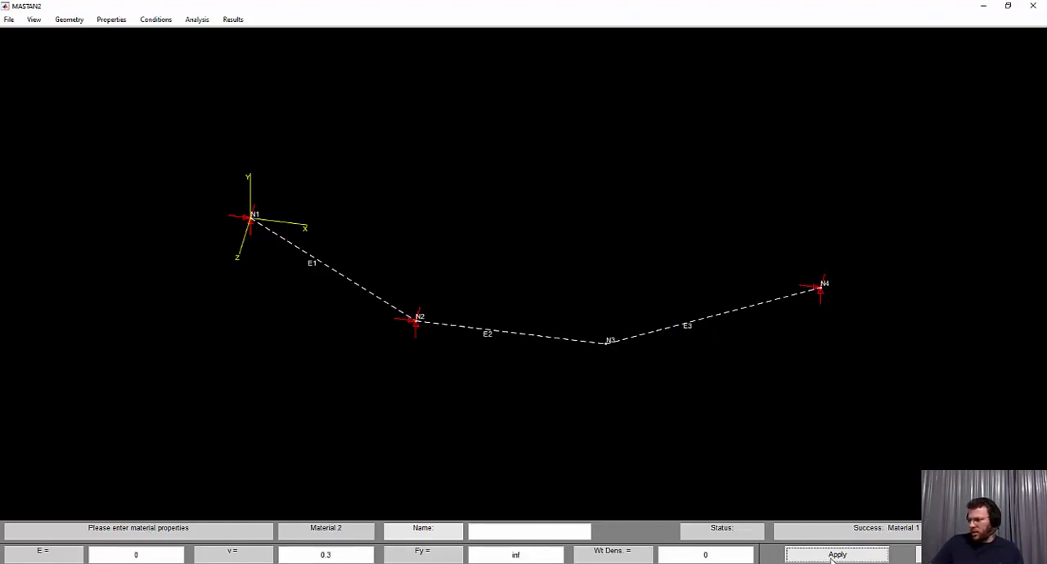
Attach Material 1 to all the elements
{"action": "left_click", "coordinate": [106, 20]}
{"action": "left_click", "coordinate": [128, 138]}
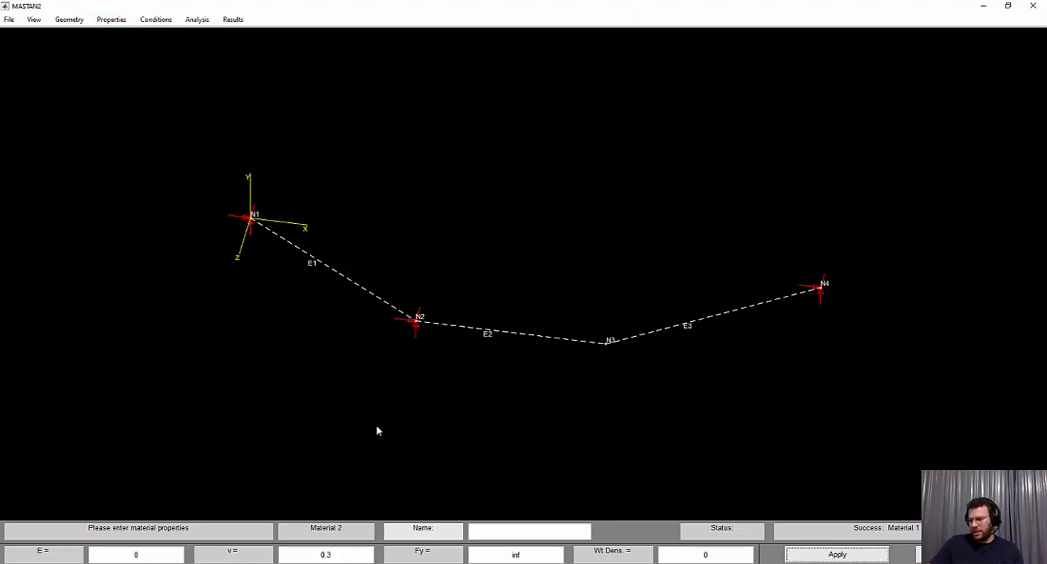
{"action": "left_click", "coordinate": [571, 534]}
{"action": "left_click", "coordinate": [837, 556]}
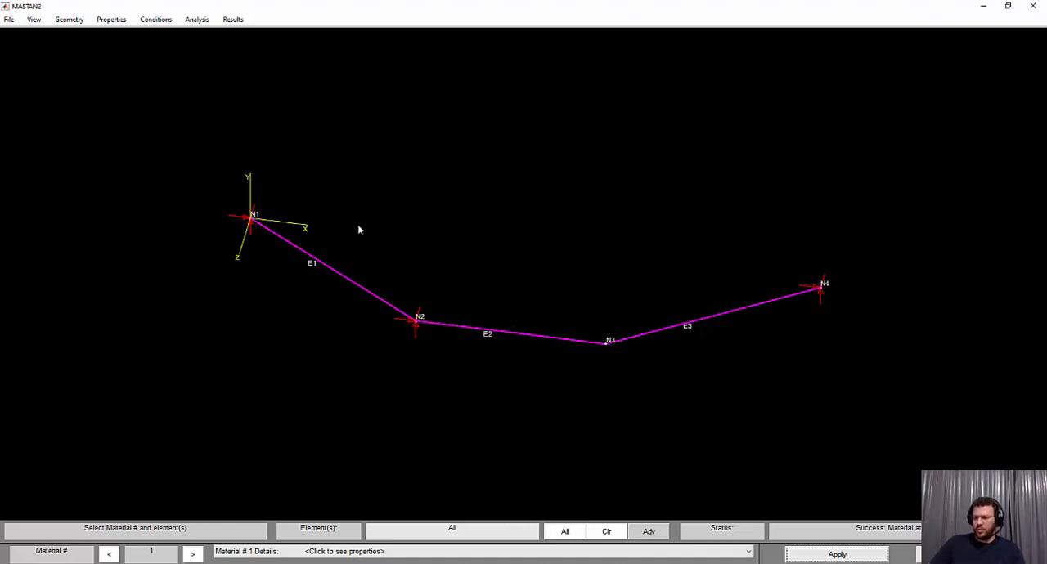
Check the distributed load in Questão_3.a.pdf and apply a uniform load of Wy = -10 to all elements in MASTAN2
{"action": "key", "text": "alt+Tab"}
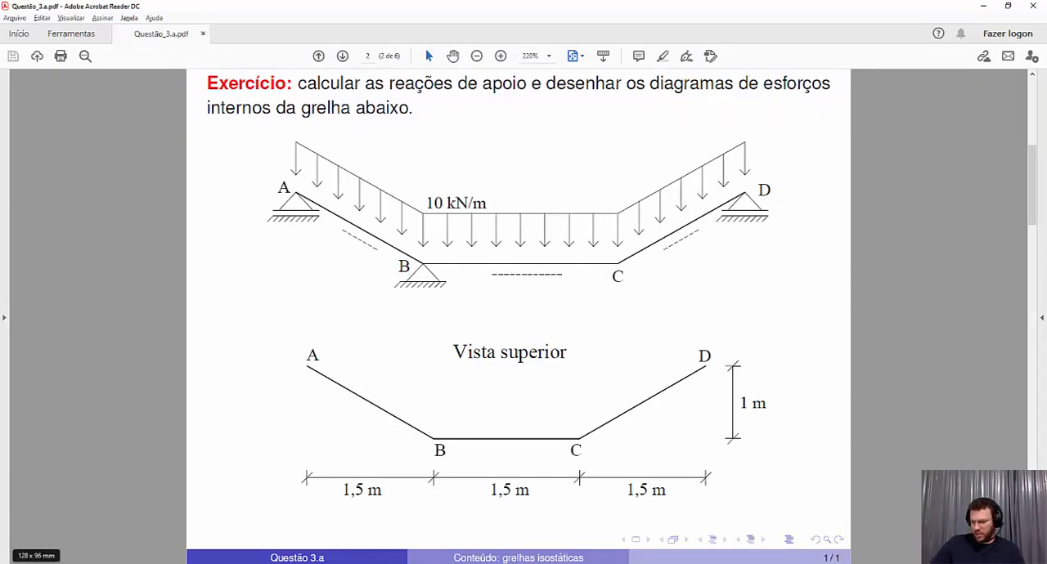
{"action": "key", "text": "alt+Tab"}
{"action": "left_click", "coordinate": [155, 19]}
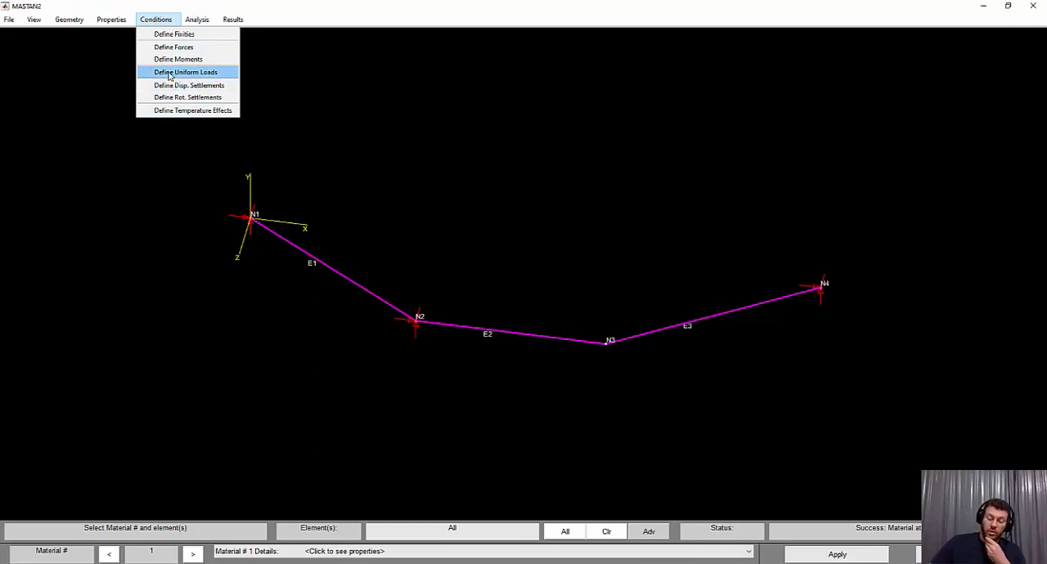
{"action": "left_click", "coordinate": [168, 76]}
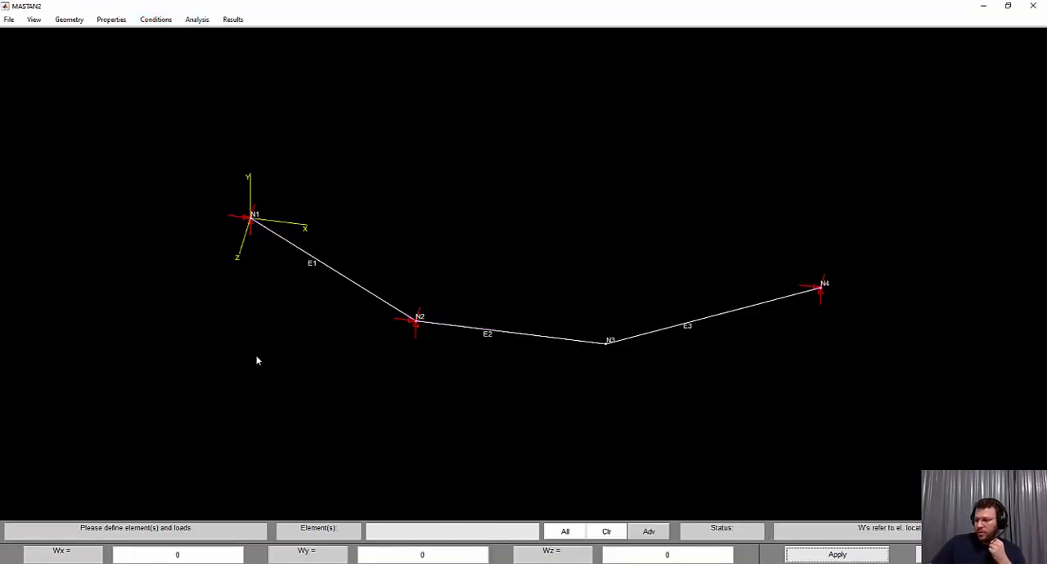
{"action": "left_click", "coordinate": [412, 555]}
{"action": "type", "text": "-1"}
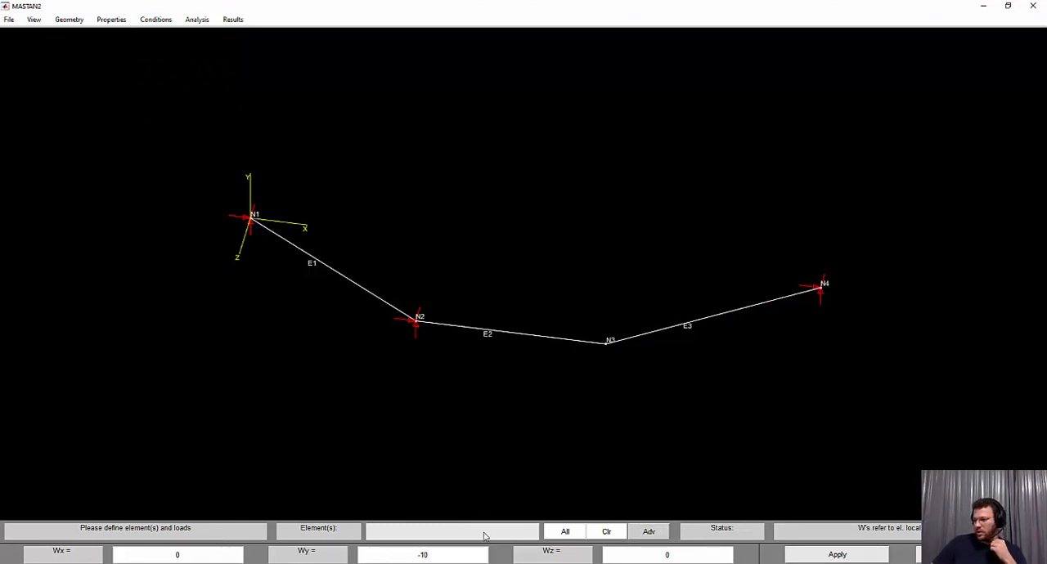
{"action": "left_click", "coordinate": [565, 531]}
{"action": "left_click", "coordinate": [808, 557]}
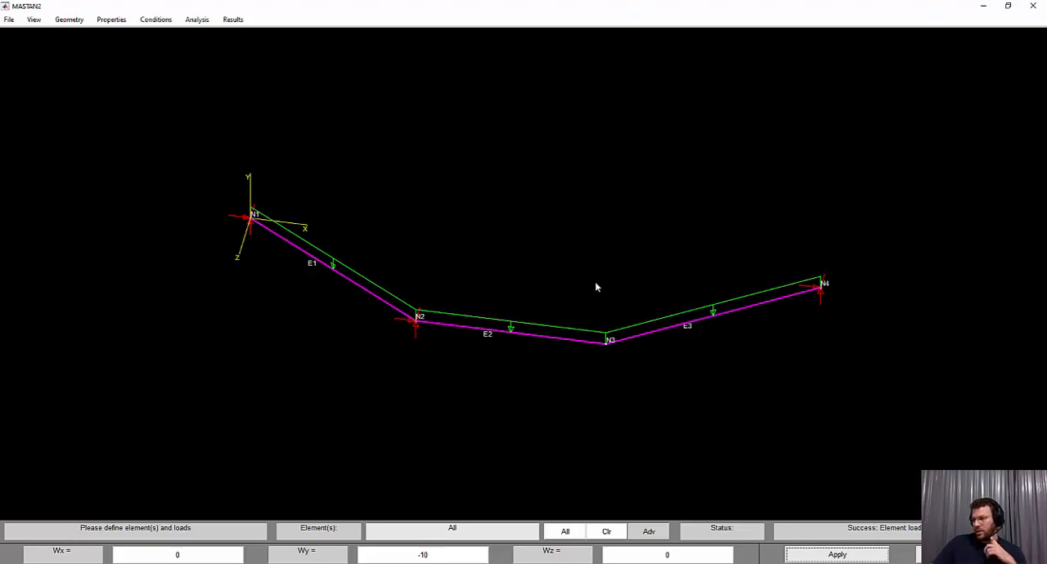
Run a 1st-order elastic analysis of the model as a Space Frame
{"action": "left_click", "coordinate": [198, 23]}
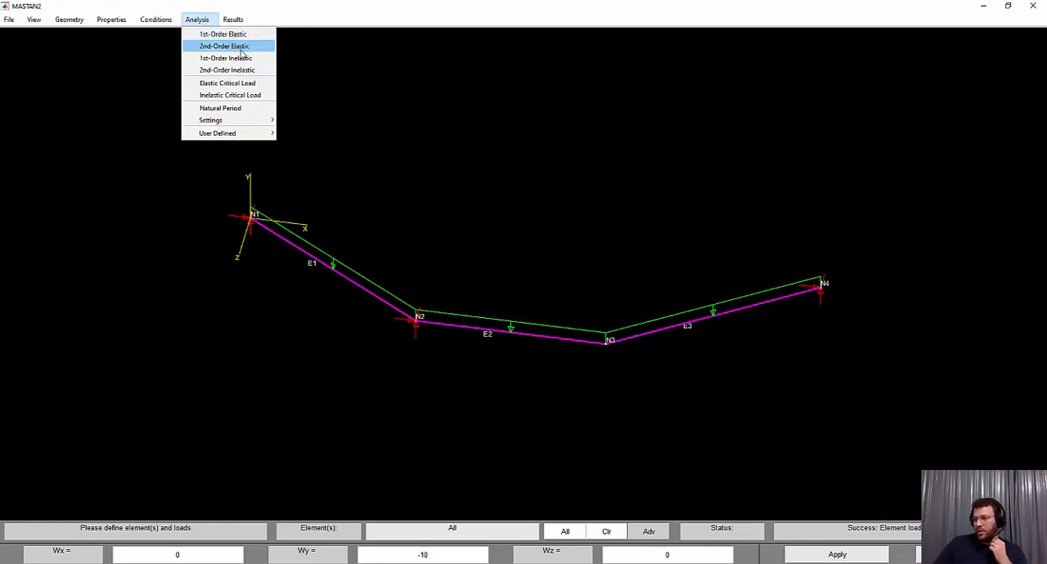
{"action": "left_click", "coordinate": [236, 34]}
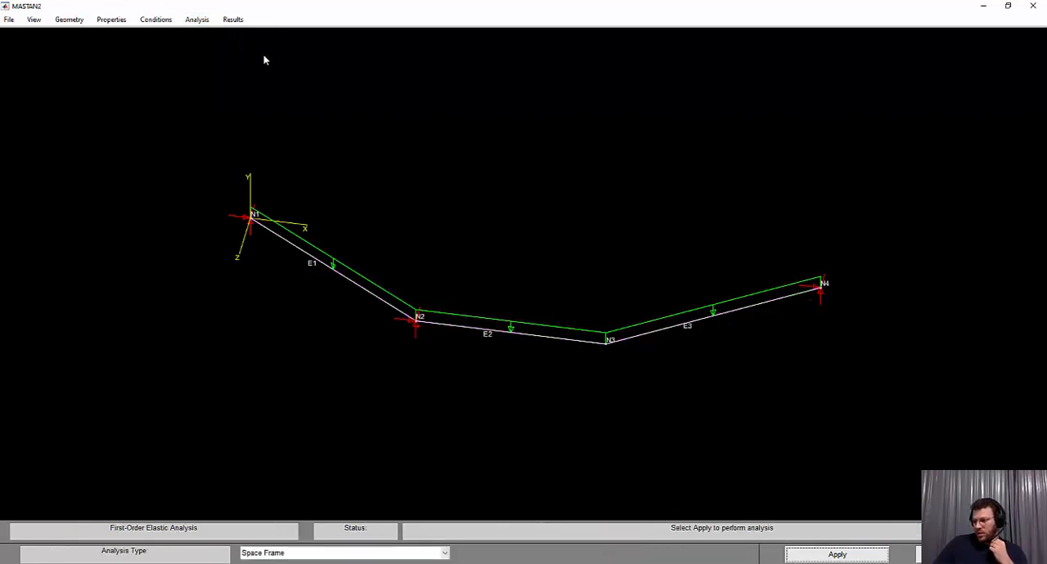
{"action": "left_click", "coordinate": [326, 554]}
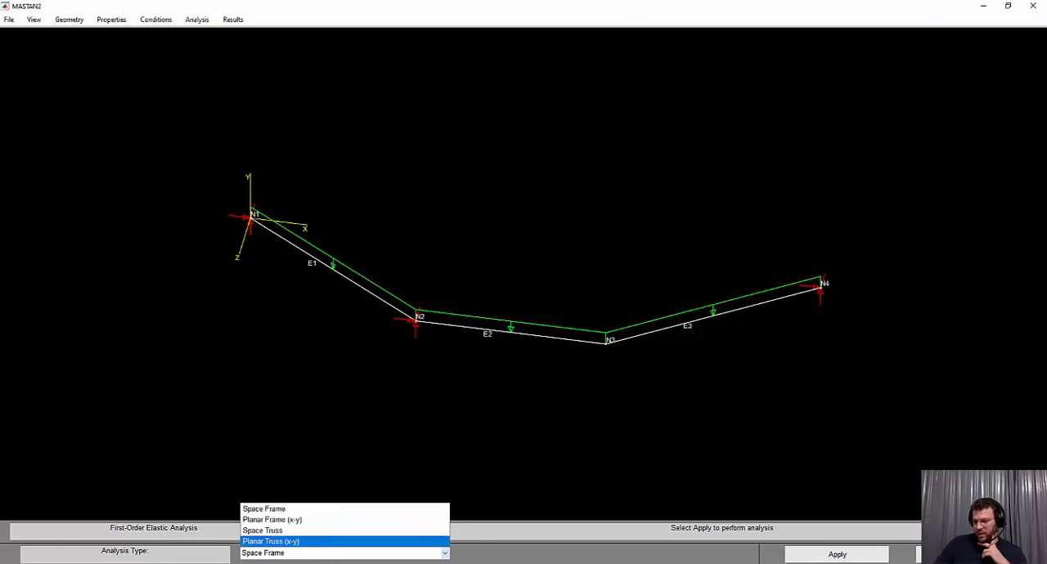
{"action": "left_click", "coordinate": [327, 554]}
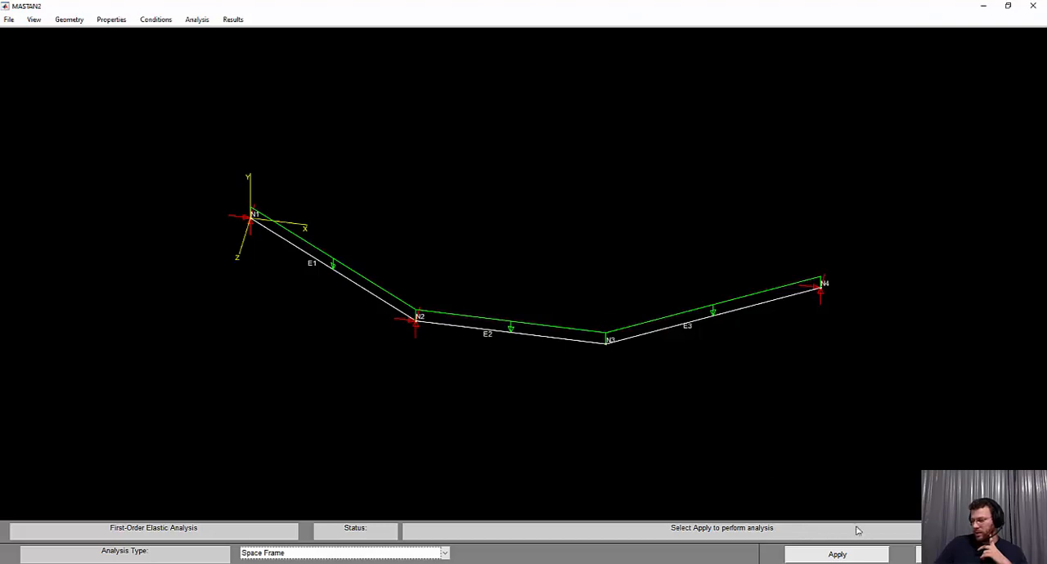
{"action": "left_click", "coordinate": [856, 559]}
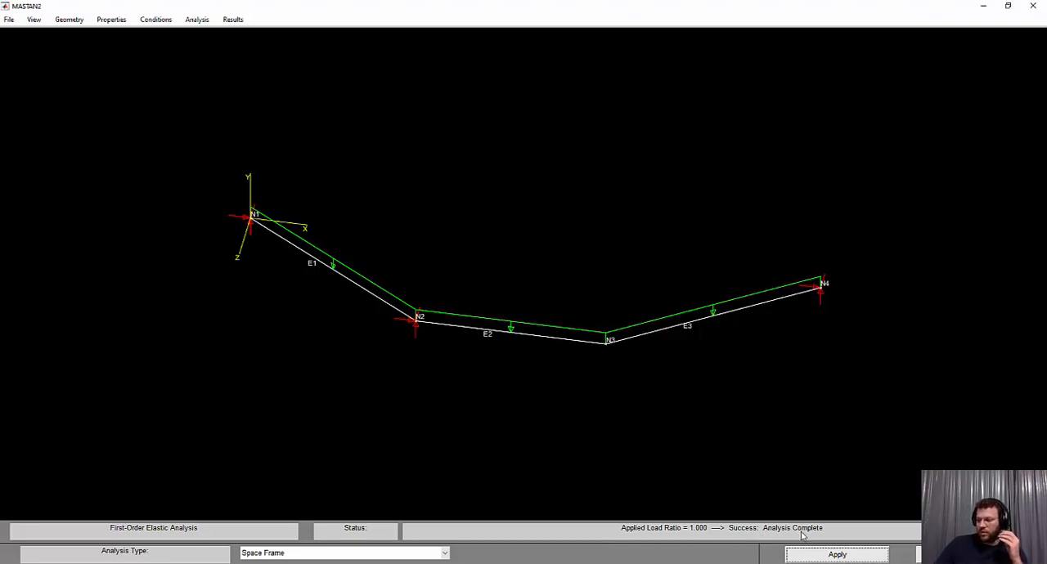
Display the reactions at node 1 and compare them with the VA answer in Questão_3.a.pdf
{"action": "left_click", "coordinate": [233, 19]}
{"action": "mouse_move", "coordinate": [250, 36]}
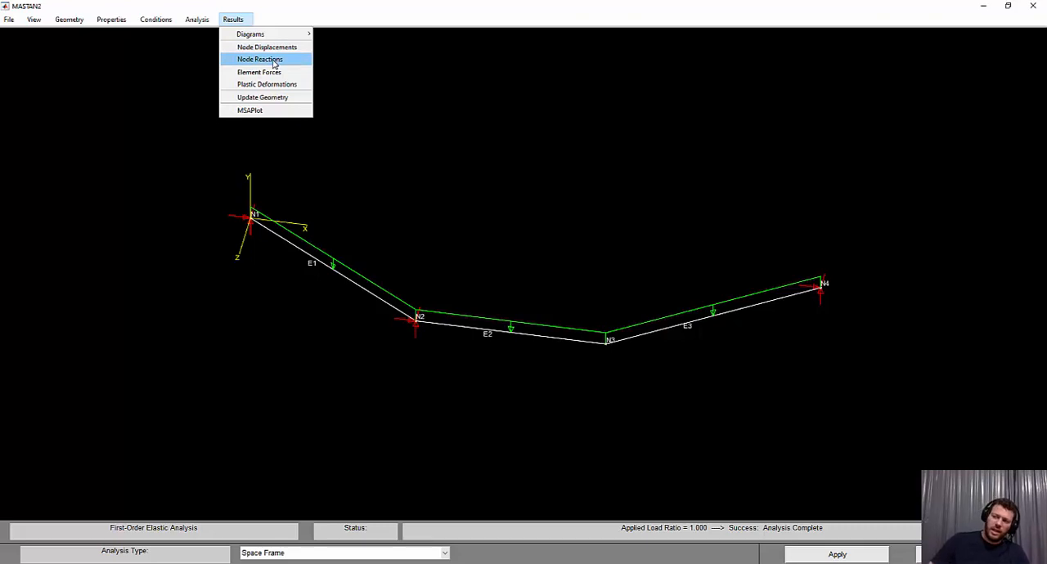
{"action": "left_click", "coordinate": [274, 62]}
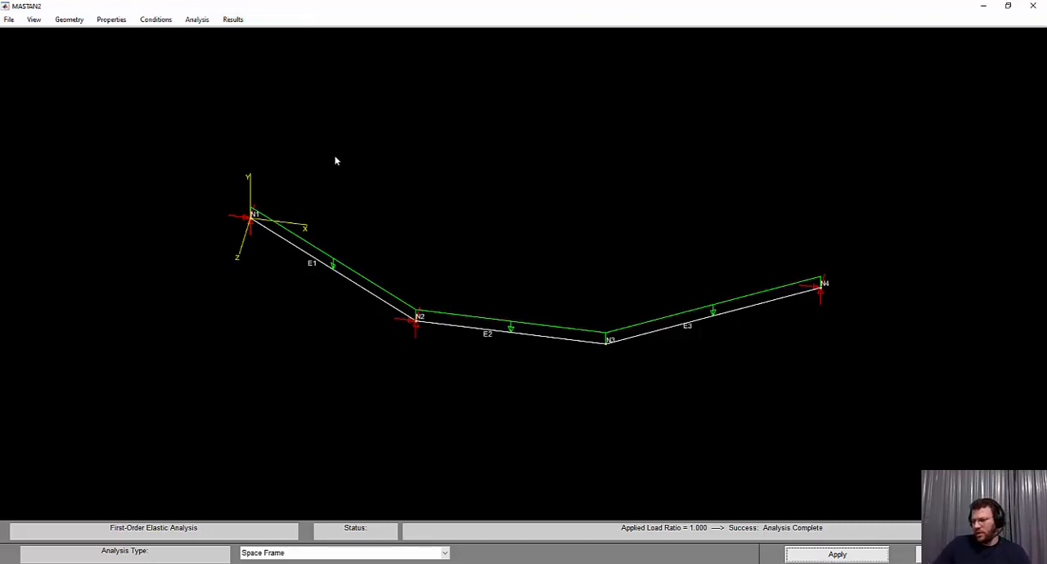
{"action": "left_click", "coordinate": [251, 220]}
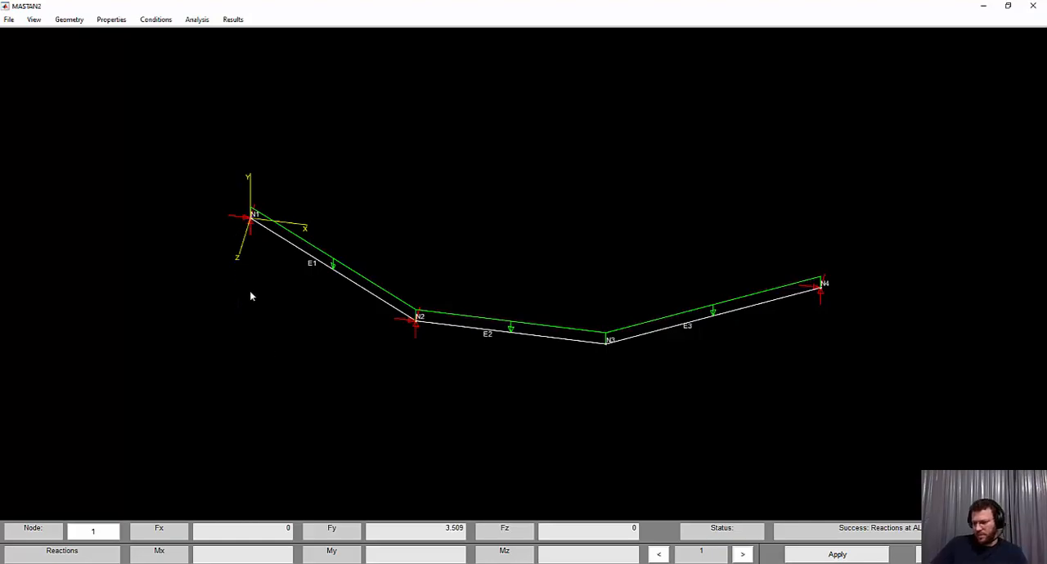
{"action": "key", "text": "alt+Tab"}
{"action": "double_click", "coordinate": [285, 188]}
{"action": "scroll", "coordinate": [292, 270], "scroll_direction": "down", "scroll_amount": 1}
{"action": "left_click_drag", "start_coordinate": [250, 107], "coordinate": [323, 108]}
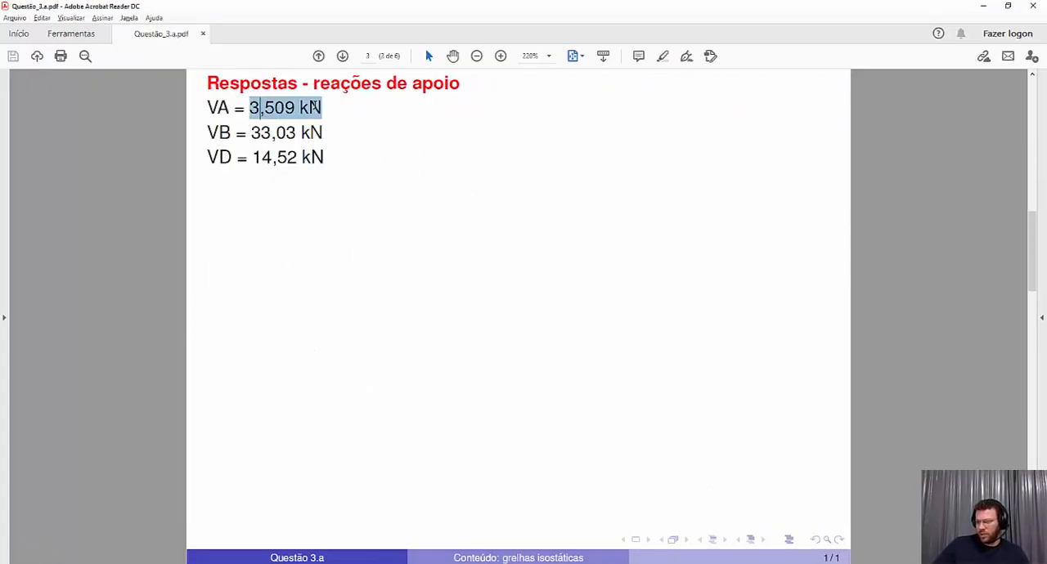
Display the reactions at nodes 2 and 4 in MASTAN2 and compare them with the VB and VD answers in the PDF
{"action": "key", "text": "alt+Tab"}
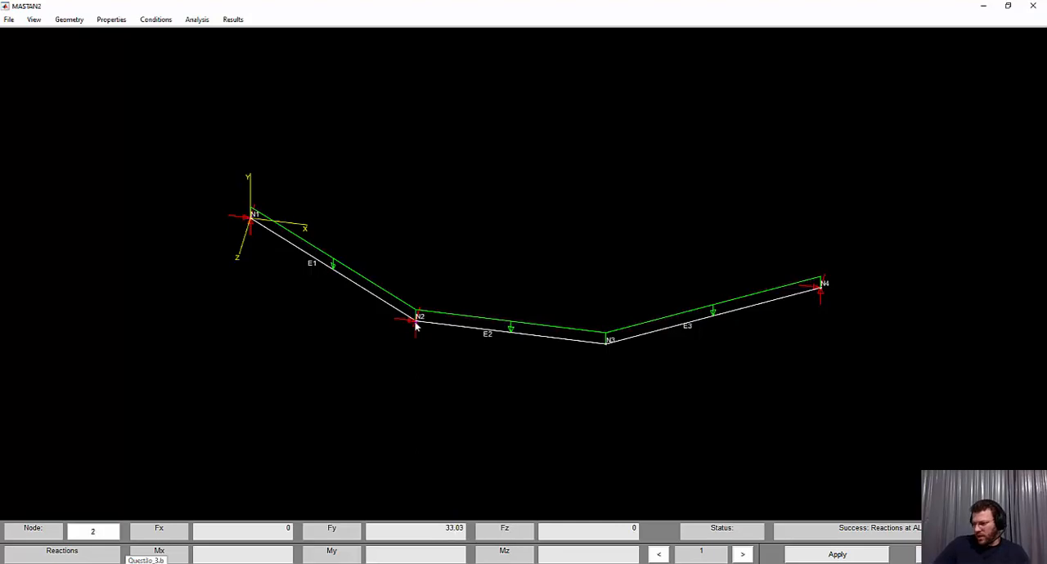
{"action": "left_click", "coordinate": [131, 563]}
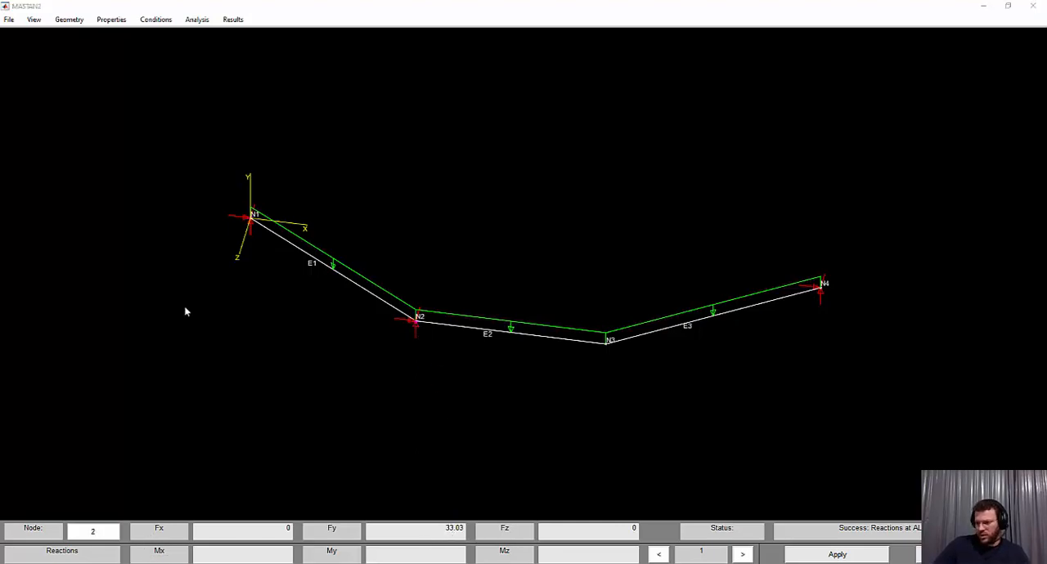
{"action": "left_click_drag", "start_coordinate": [231, 132], "coordinate": [348, 155]}
{"action": "left_click", "coordinate": [252, 157]}
{"action": "left_click", "coordinate": [205, 562]}
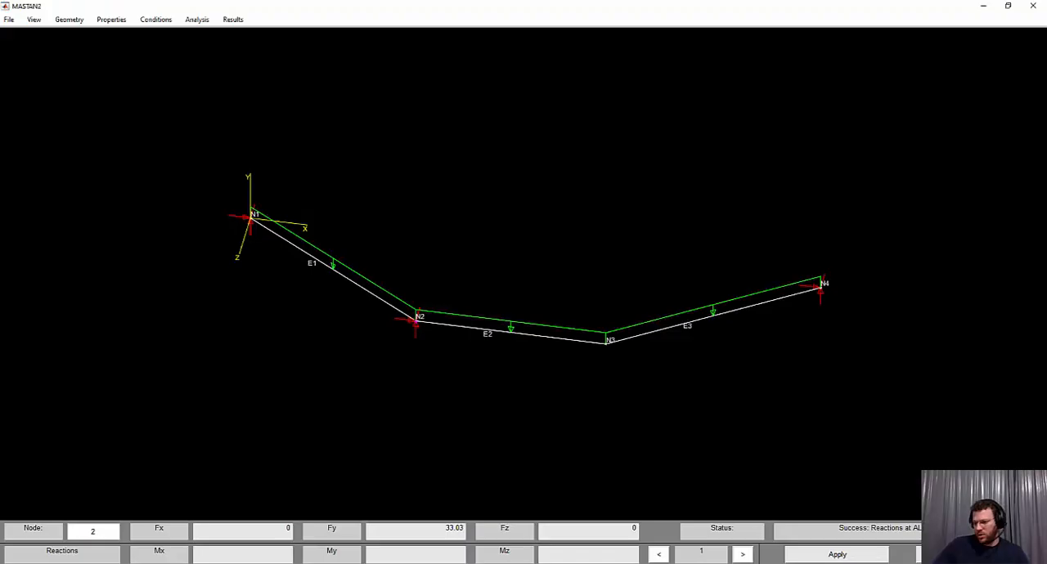
{"action": "left_click", "coordinate": [822, 290]}
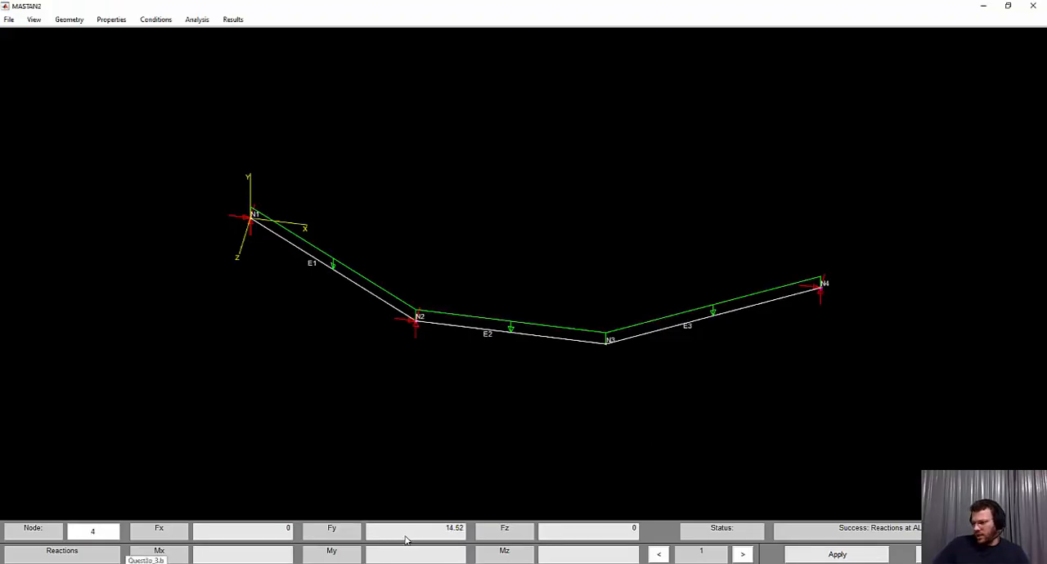
Plot the Shear Y diagram for all elements
{"action": "left_click", "coordinate": [233, 19]}
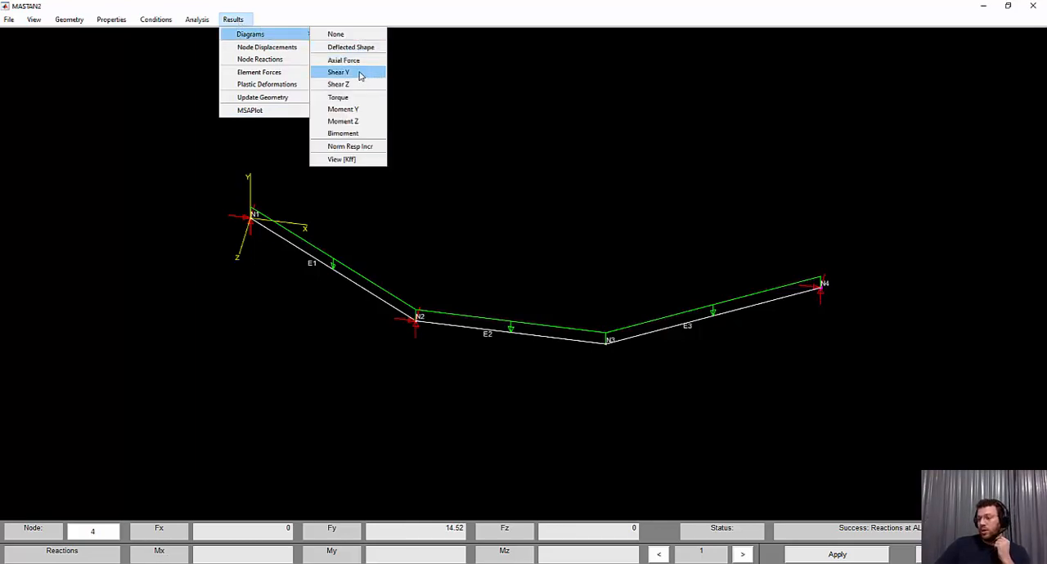
{"action": "left_click", "coordinate": [360, 76]}
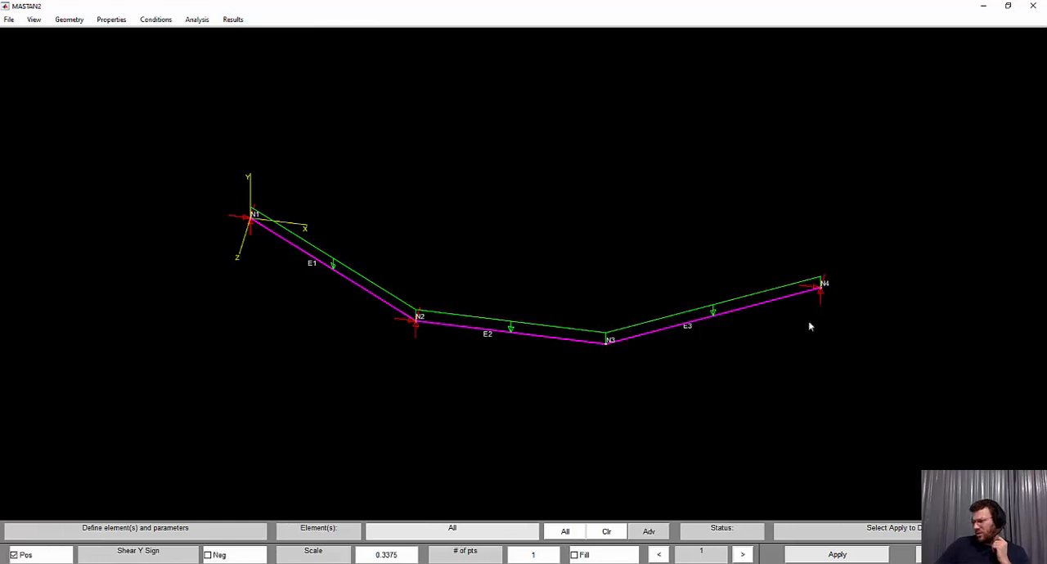
{"action": "left_click", "coordinate": [867, 561]}
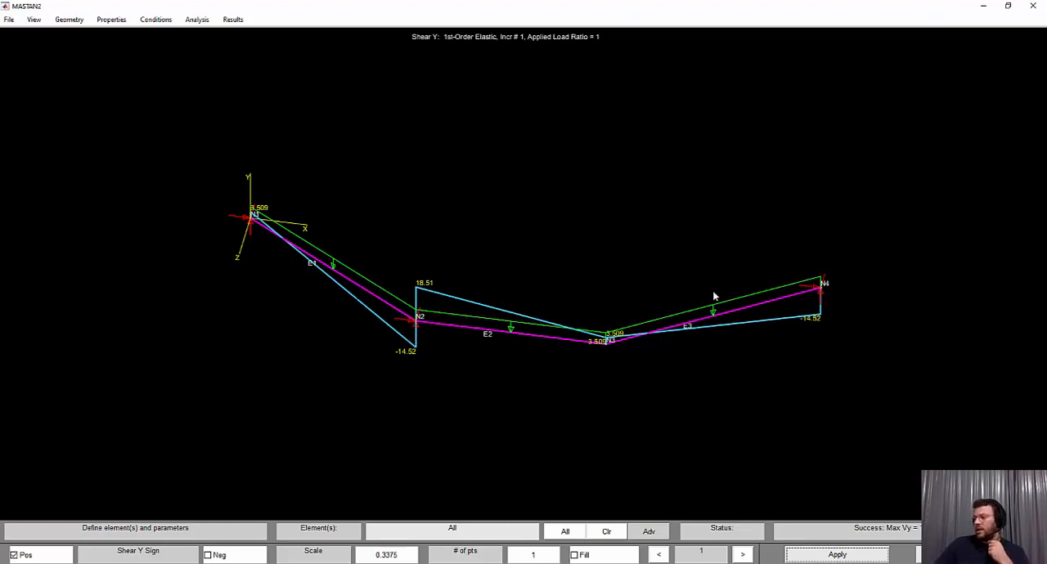
Hide the loads in the model view so only the shear diagram is drawn over the elements
{"action": "left_click", "coordinate": [9, 19]}
{"action": "left_click", "coordinate": [9, 19]}
{"action": "left_click", "coordinate": [34, 19]}
{"action": "mouse_move", "coordinate": [47, 145]}
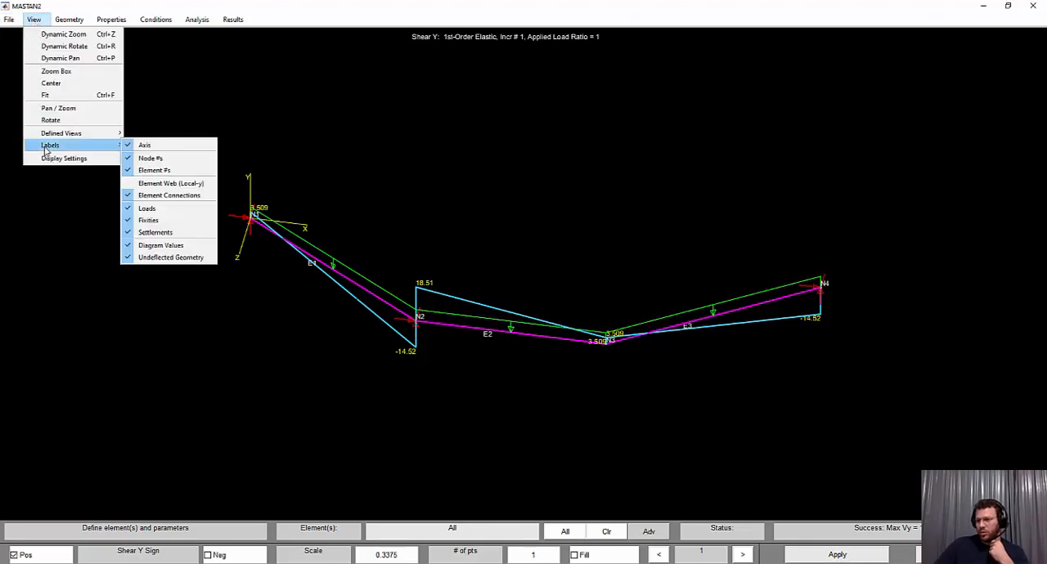
{"action": "left_click", "coordinate": [167, 209]}
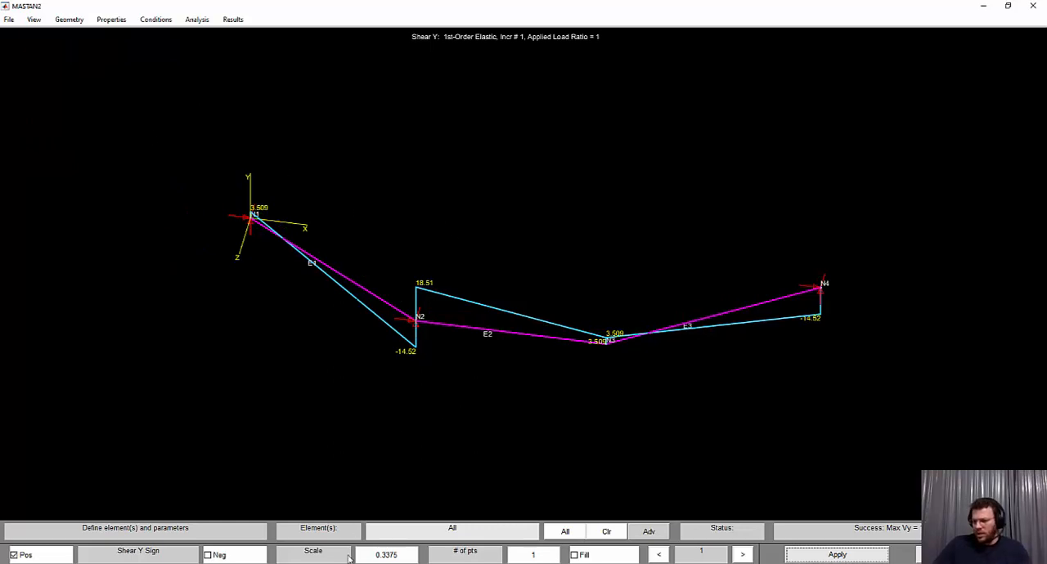
Compare the Shear Y diagram with the answer in Questão_3.a.pdf and look at the bending moment answer on page 5
{"action": "key", "text": "alt+Tab"}
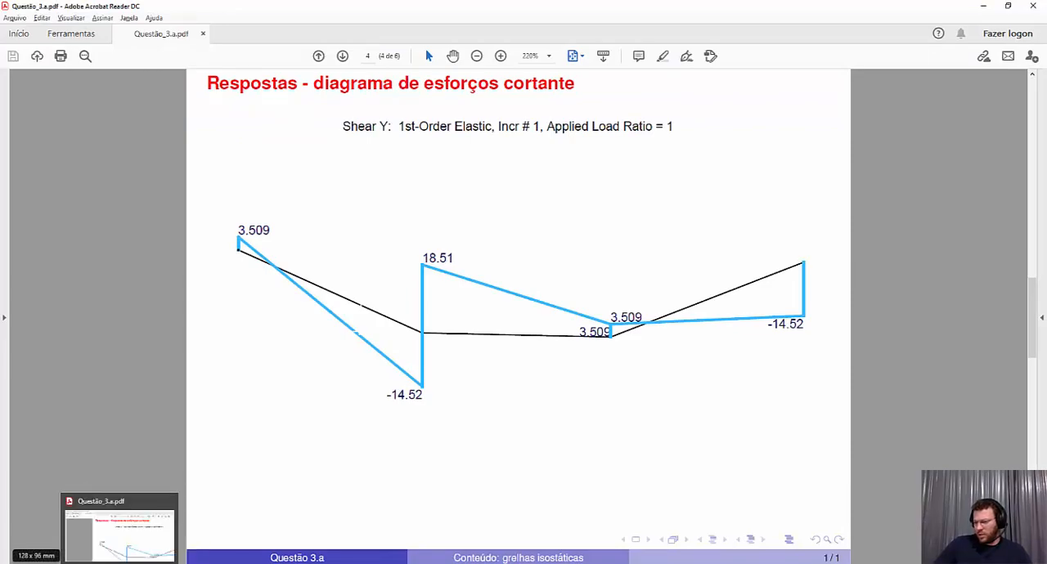
{"action": "left_click", "coordinate": [120, 563]}
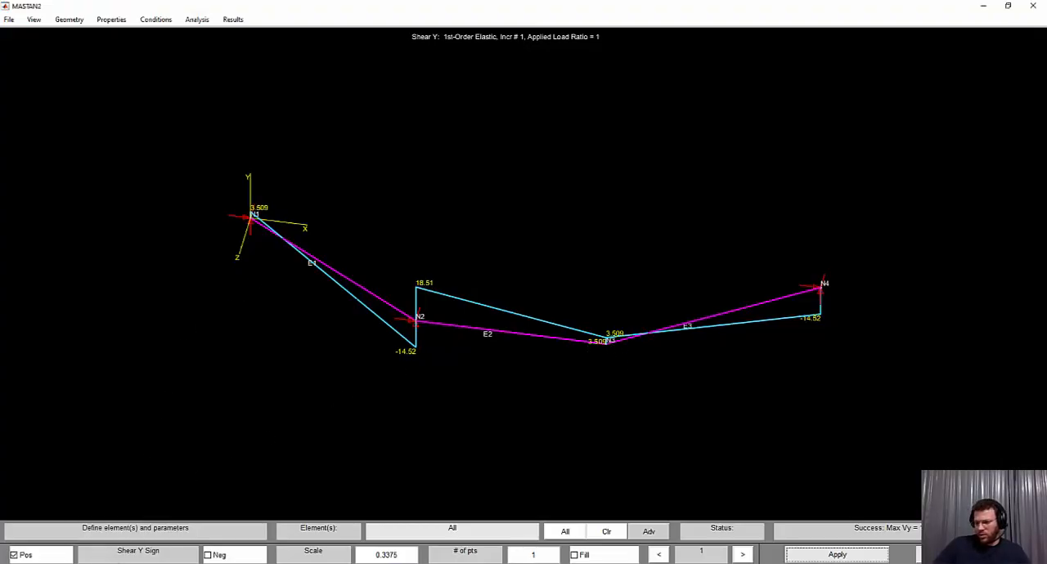
{"action": "key", "text": "alt+Tab"}
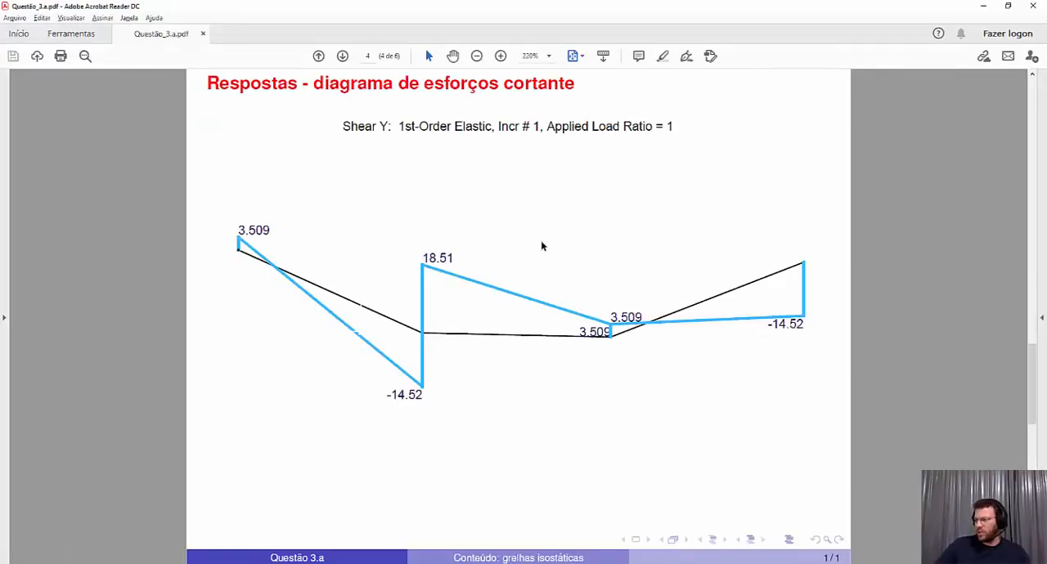
{"action": "scroll", "coordinate": [541, 245], "scroll_direction": "down", "scroll_amount": 1}
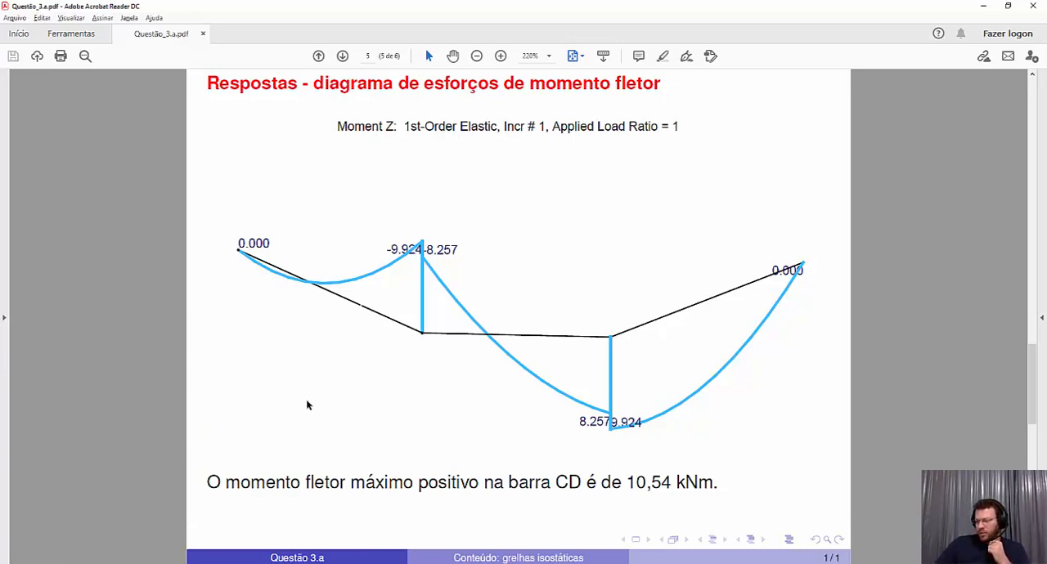
Switch to MASTAN2 and choose the Moment Z diagram for all elements without plotting it
{"action": "key", "text": "alt+Tab"}
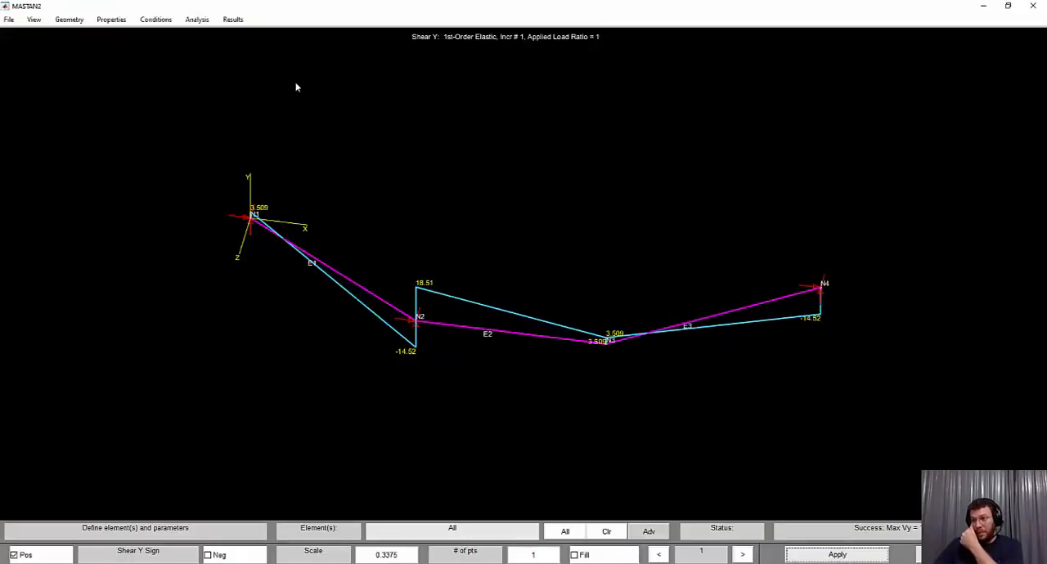
{"action": "left_click", "coordinate": [236, 21]}
{"action": "mouse_move", "coordinate": [256, 33]}
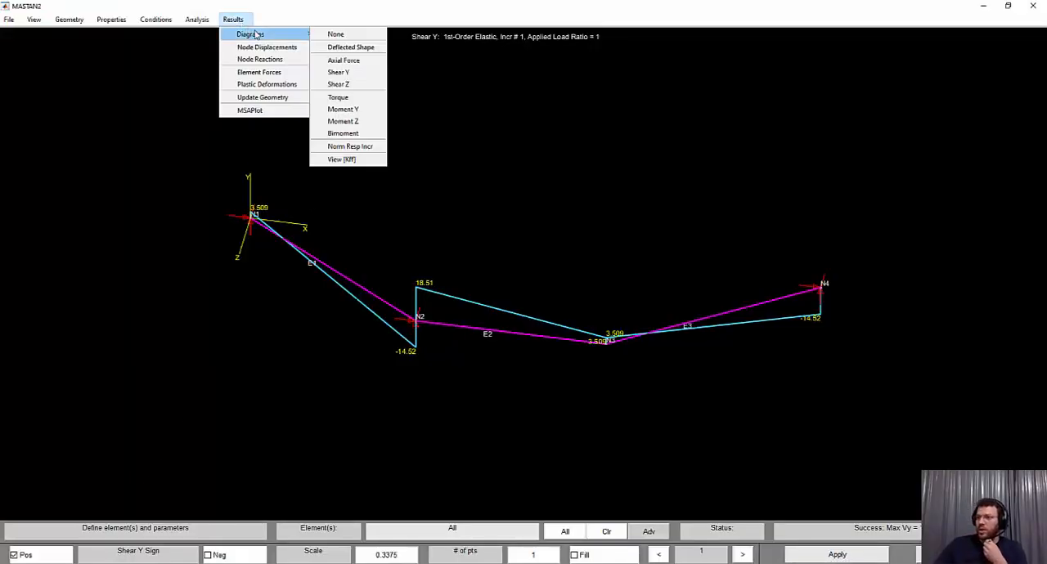
{"action": "left_click", "coordinate": [369, 123]}
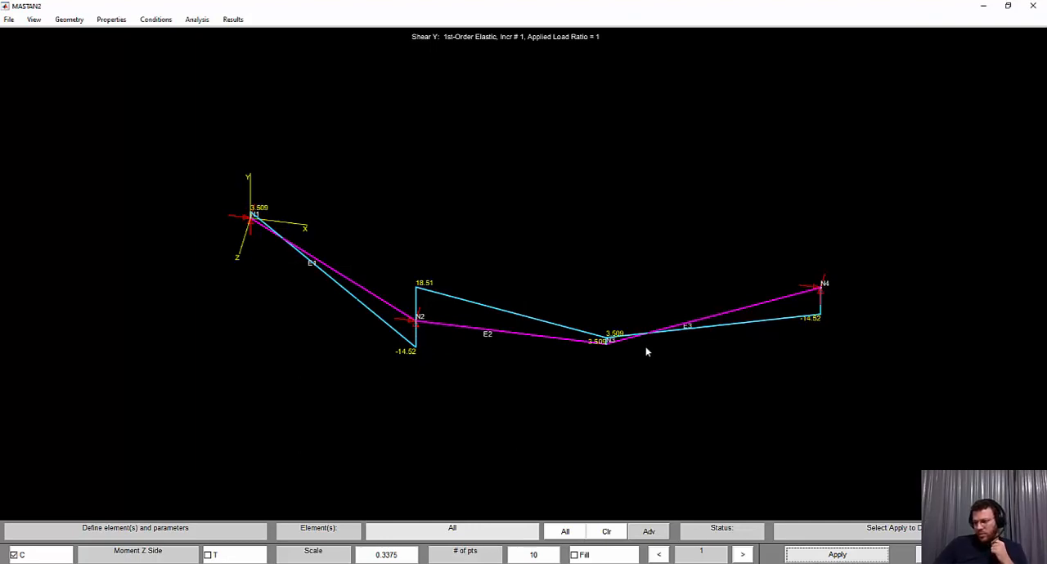
{"action": "left_click", "coordinate": [235, 19]}
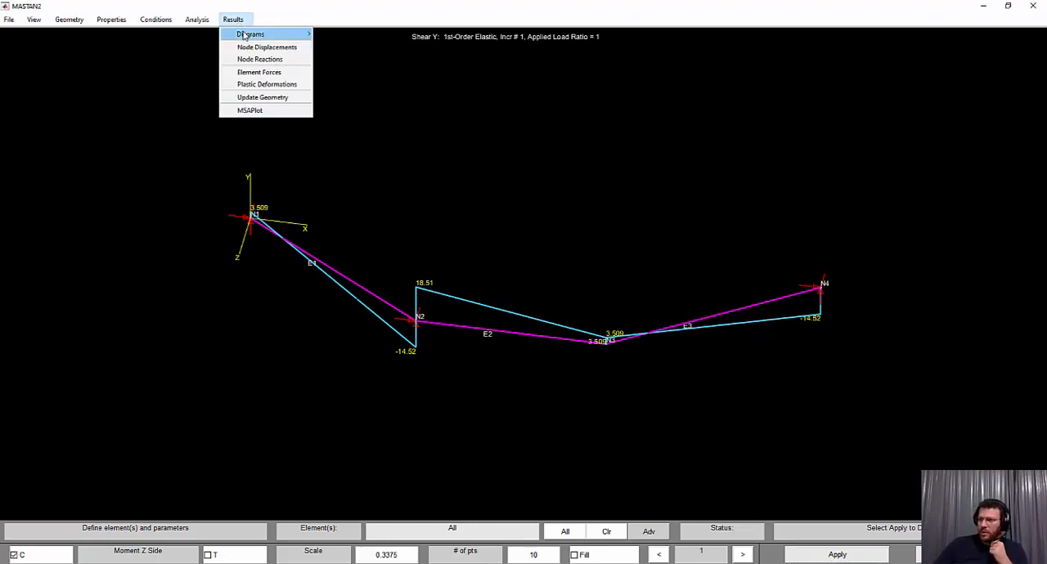
{"action": "mouse_move", "coordinate": [245, 34]}
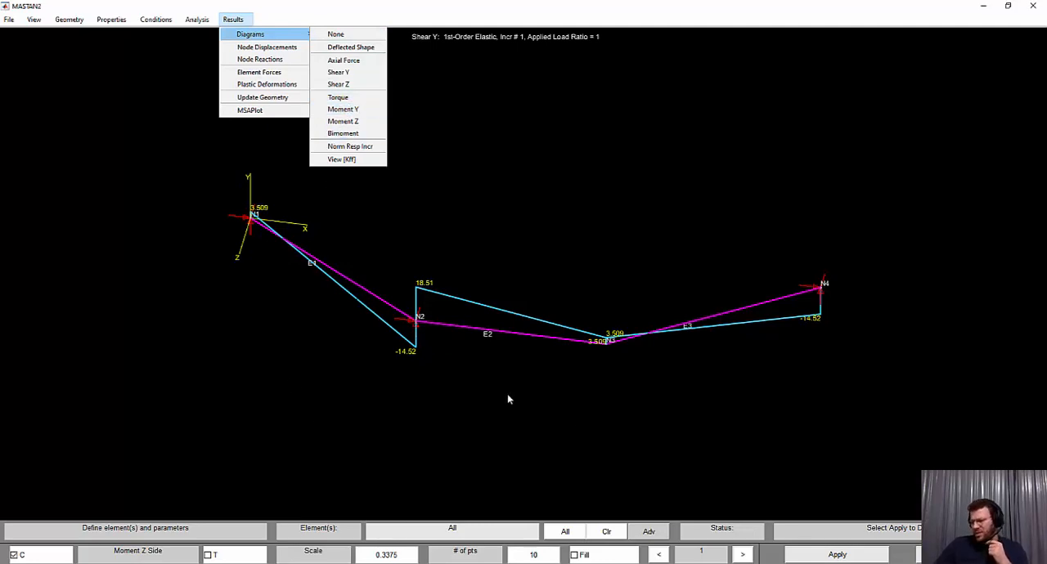
{"action": "left_click", "coordinate": [254, 408]}
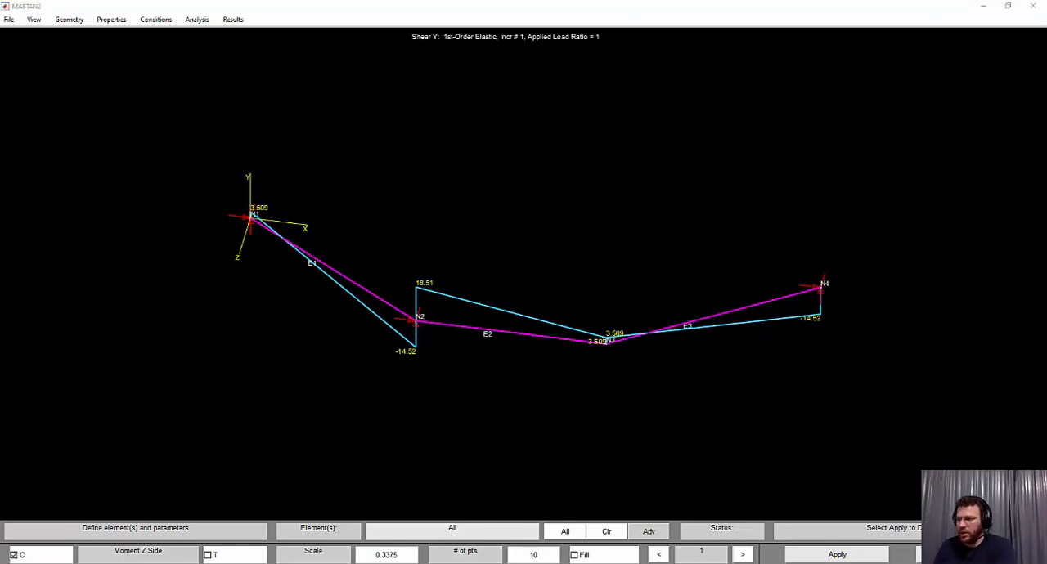
Open Paint and sketch a long rectangular beam in perspective with black brush strokes
{"action": "key", "text": "Return"}
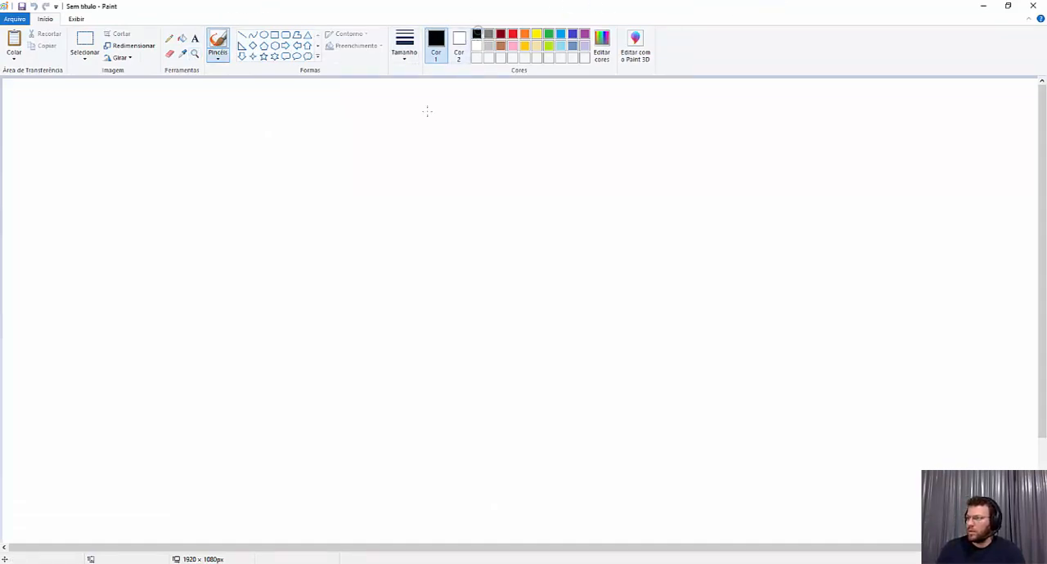
{"action": "mouse_move", "coordinate": [280, 324]}
{"action": "left_mouse_down"}
{"action": "mouse_move", "coordinate": [279, 257]}
{"action": "mouse_move", "coordinate": [370, 256]}
{"action": "mouse_move", "coordinate": [536, 257]}
{"action": "mouse_move", "coordinate": [536, 324]}
{"action": "left_mouse_up"}
{"action": "left_click_drag", "start_coordinate": [282, 323], "coordinate": [540, 327]}
{"action": "left_click_drag", "start_coordinate": [537, 255], "coordinate": [569, 229]}
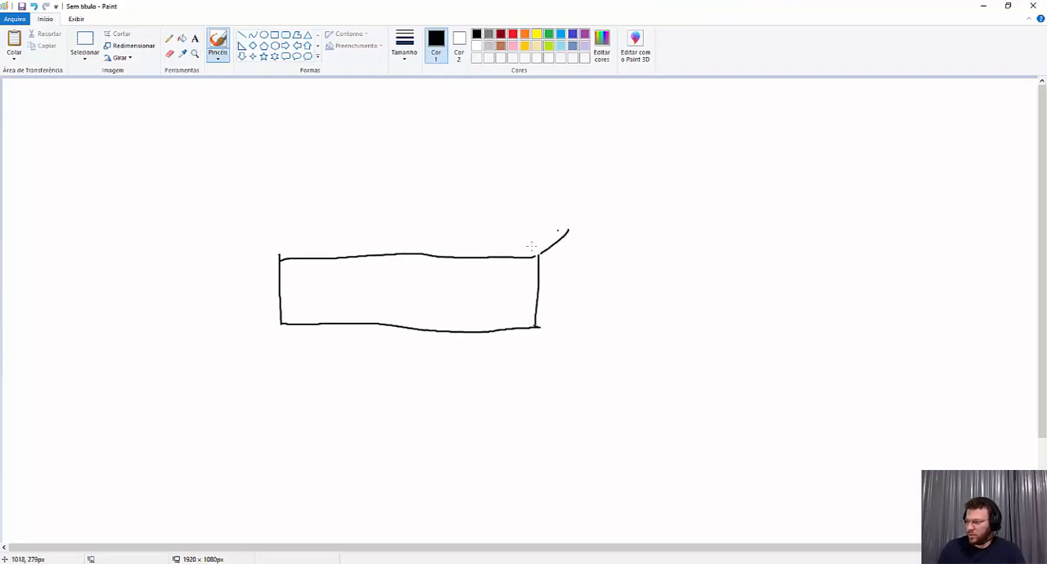
{"action": "mouse_move", "coordinate": [284, 251]}
{"action": "left_mouse_down"}
{"action": "mouse_move", "coordinate": [311, 229]}
{"action": "mouse_move", "coordinate": [563, 234]}
{"action": "mouse_move", "coordinate": [565, 303]}
{"action": "left_mouse_up"}
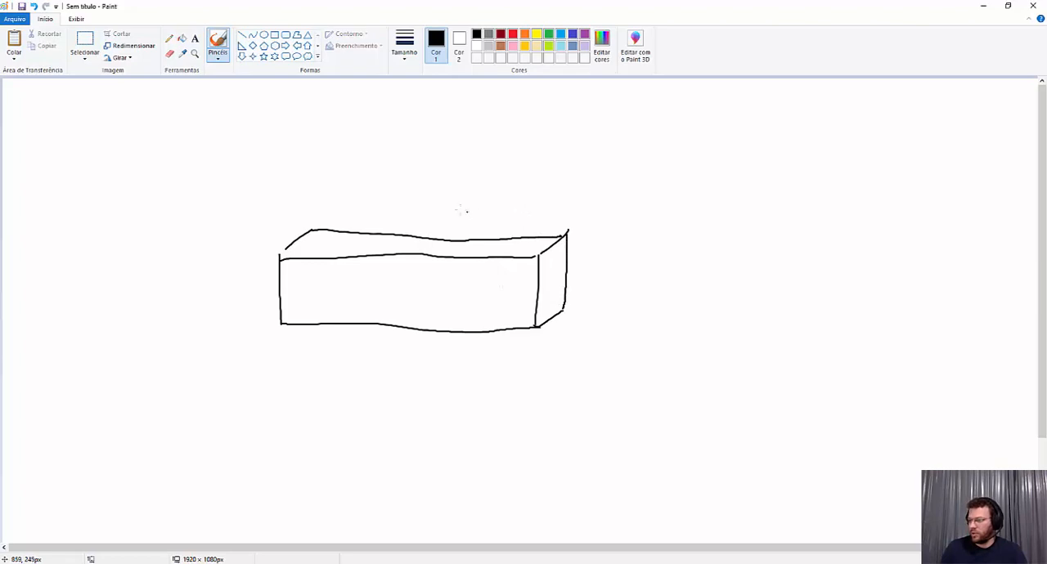
Draw three dashed blue axes from the centre of the beam's end face and label them x, y and z
{"action": "left_click", "coordinate": [561, 34]}
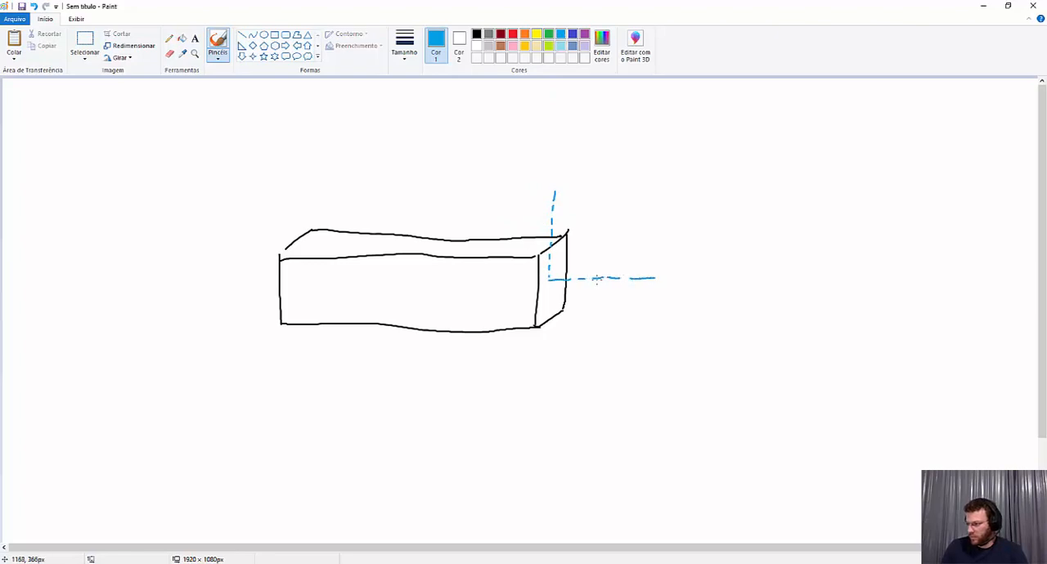
{"action": "left_click_drag", "start_coordinate": [550, 282], "coordinate": [420, 354]}
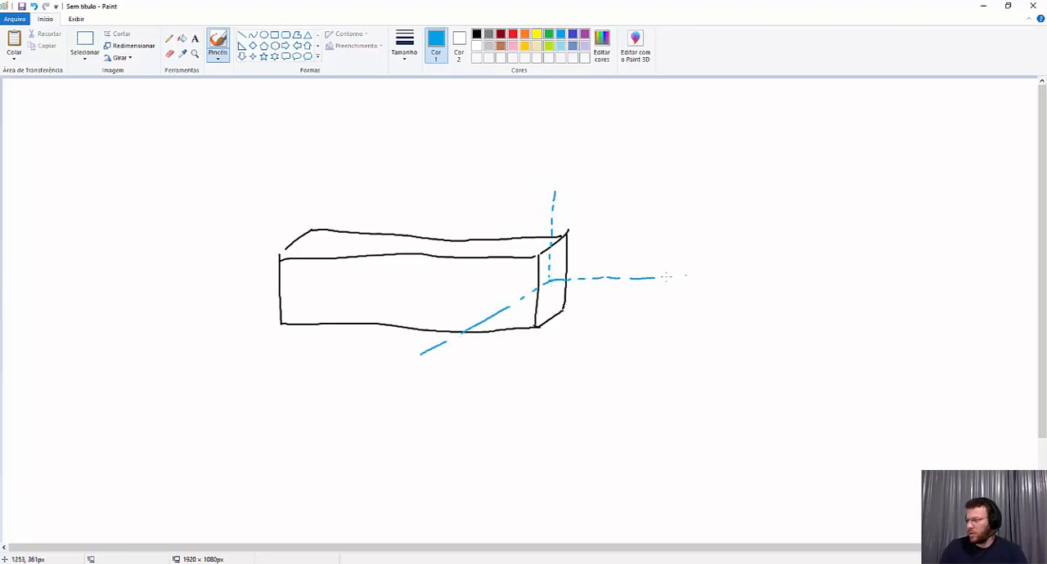
{"action": "left_click_drag", "start_coordinate": [569, 177], "coordinate": [576, 189]}
{"action": "left_click_drag", "start_coordinate": [581, 172], "coordinate": [571, 216]}
{"action": "left_click_drag", "start_coordinate": [670, 273], "coordinate": [681, 280]}
{"action": "left_click_drag", "start_coordinate": [446, 360], "coordinate": [466, 381]}
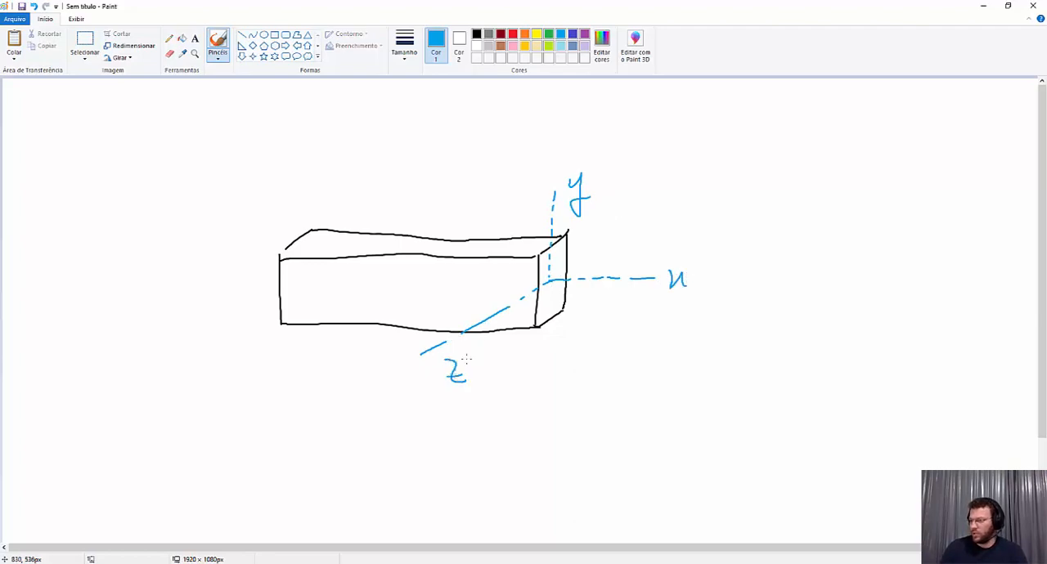
Sketch a curved rotation arrow around the z axis and another around the y axis, undoing each one after drawing it
{"action": "mouse_move", "coordinate": [501, 324]}
{"action": "left_mouse_down"}
{"action": "mouse_move", "coordinate": [493, 286]}
{"action": "mouse_move", "coordinate": [488, 301]}
{"action": "left_mouse_up"}
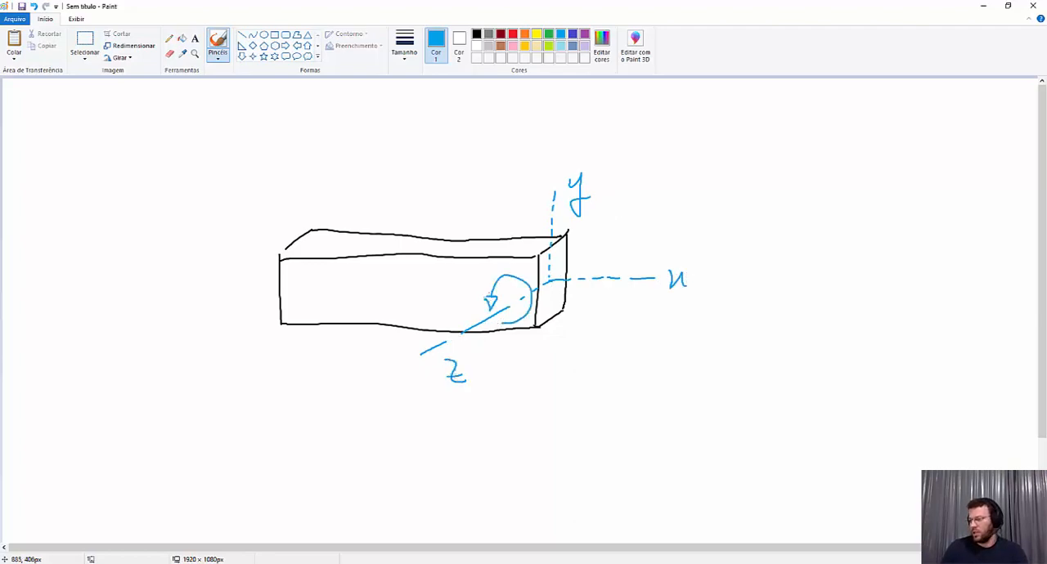
{"action": "key", "text": "ctrl+z"}
{"action": "key", "text": "ctrl+z"}
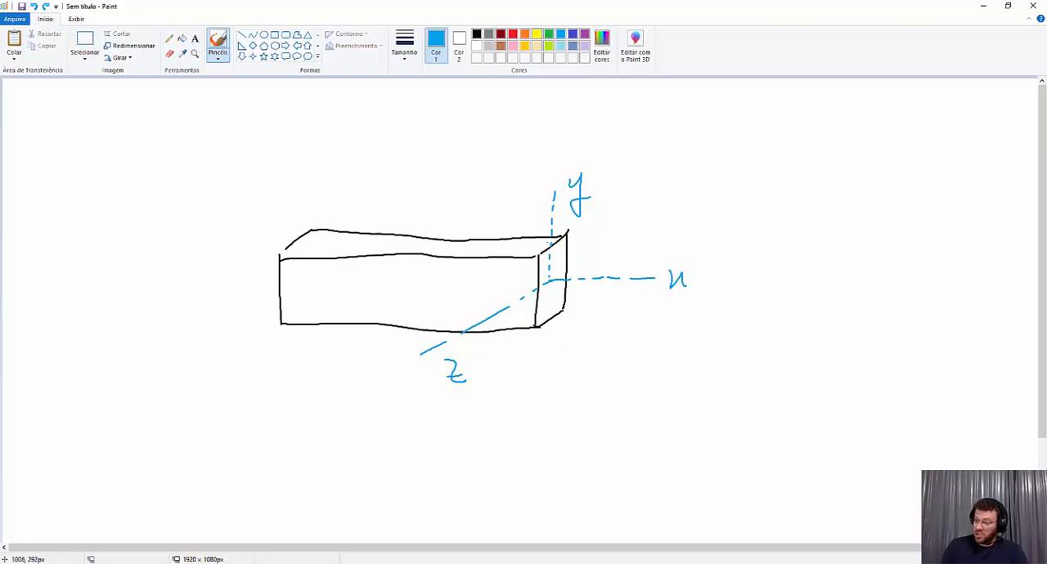
{"action": "mouse_move", "coordinate": [542, 226]}
{"action": "left_mouse_down"}
{"action": "mouse_move", "coordinate": [561, 256]}
{"action": "mouse_move", "coordinate": [567, 220]}
{"action": "left_mouse_up"}
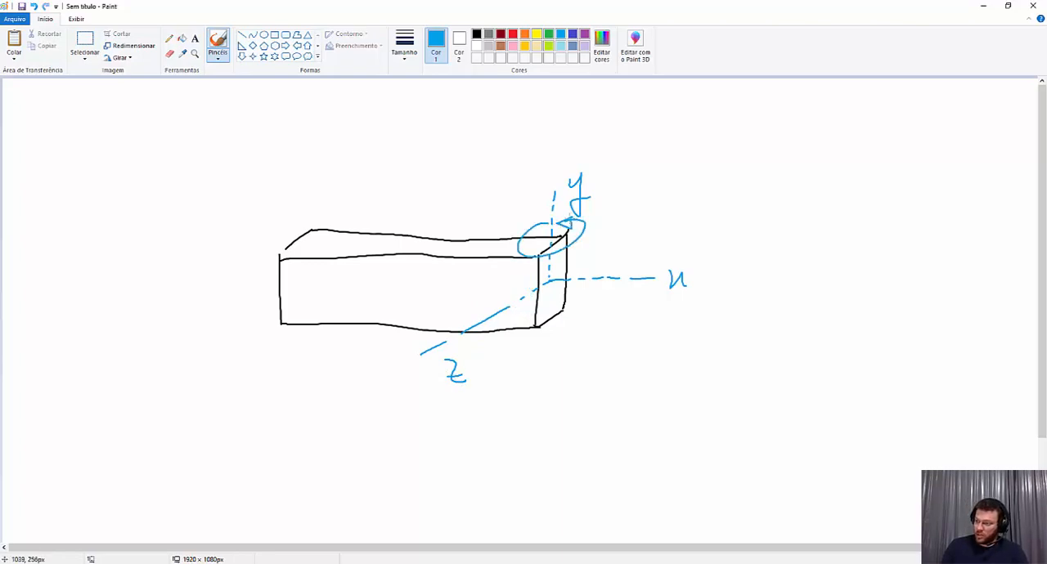
{"action": "key", "text": "ctrl+z"}
{"action": "key", "text": "ctrl+z"}
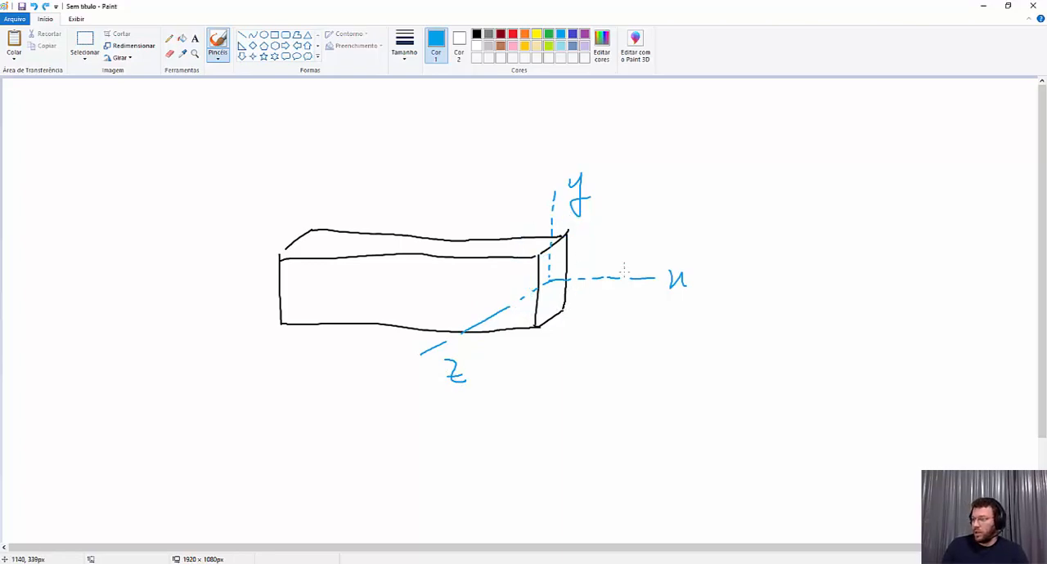
Sketch a curved rotation arrow around the beam's x axis and go back to MASTAN2
{"action": "mouse_move", "coordinate": [638, 262]}
{"action": "left_mouse_down"}
{"action": "mouse_move", "coordinate": [615, 255]}
{"action": "mouse_move", "coordinate": [635, 295]}
{"action": "left_mouse_up"}
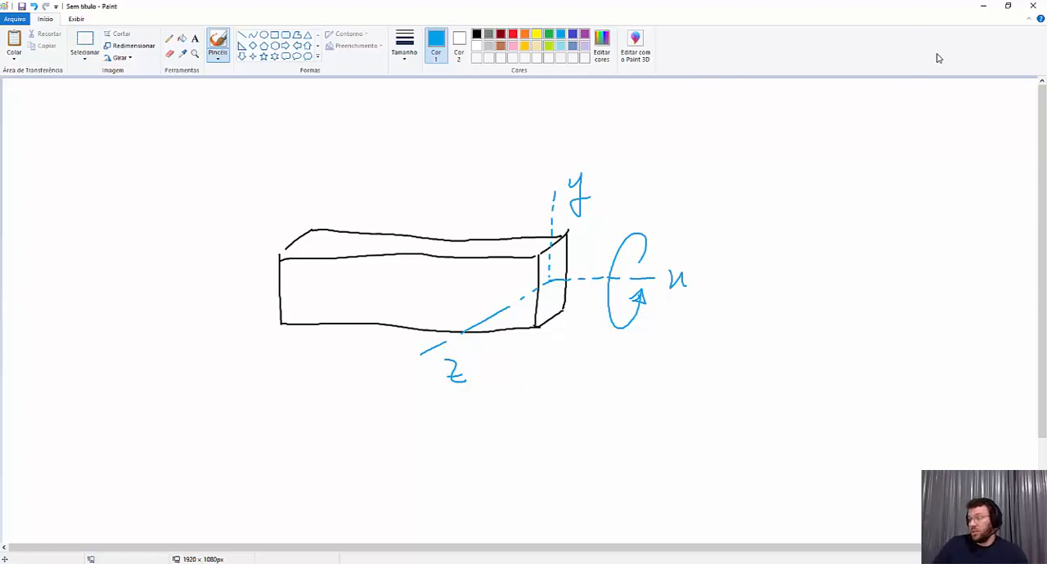
{"action": "left_click", "coordinate": [981, 6]}
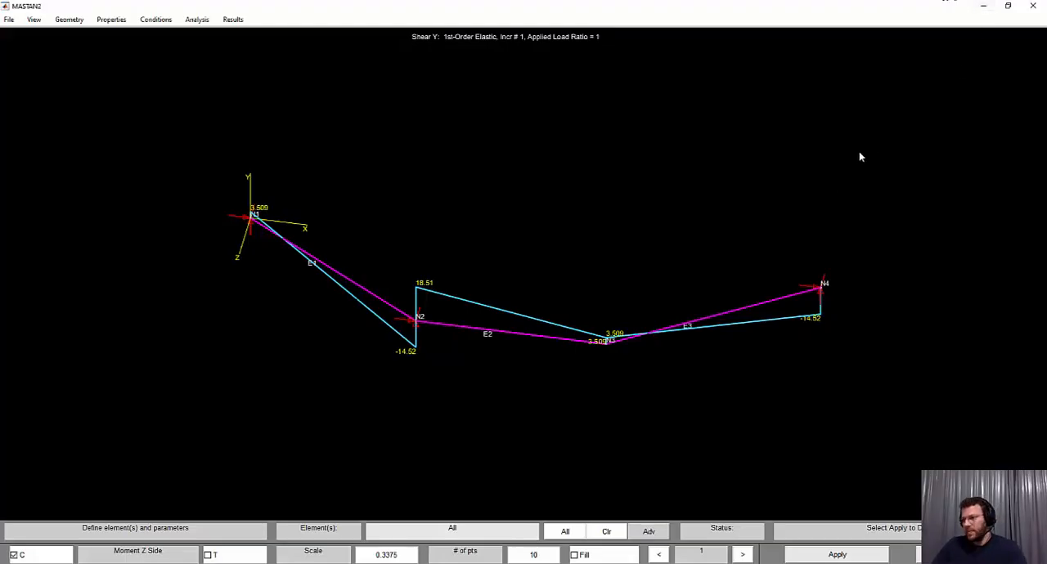
Plot the Moment Z diagram for all elements and redraw it on the tension side (T)
{"action": "left_click", "coordinate": [234, 20]}
{"action": "mouse_move", "coordinate": [246, 34]}
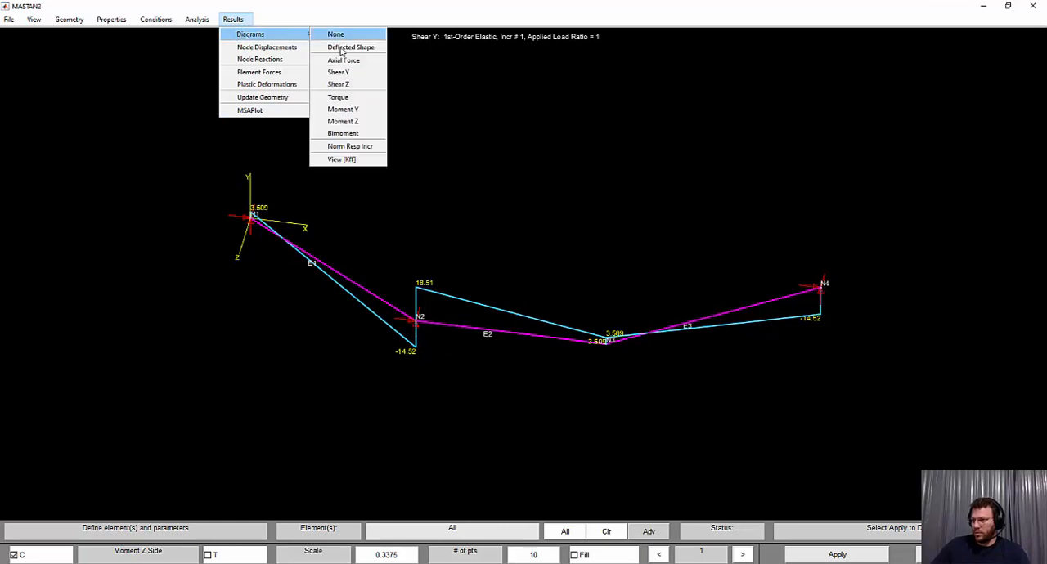
{"action": "left_click", "coordinate": [357, 123]}
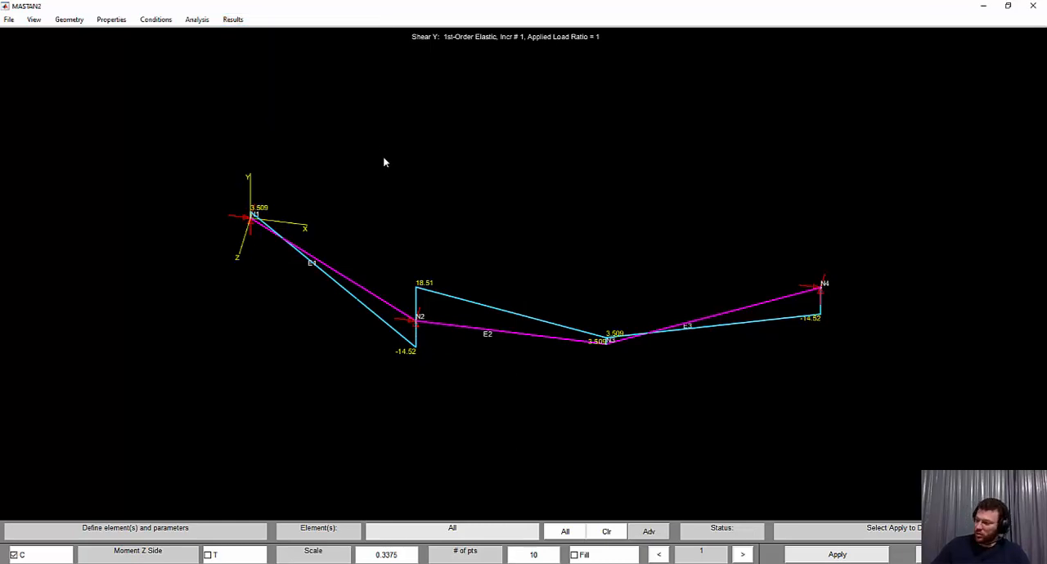
{"action": "left_click", "coordinate": [853, 556]}
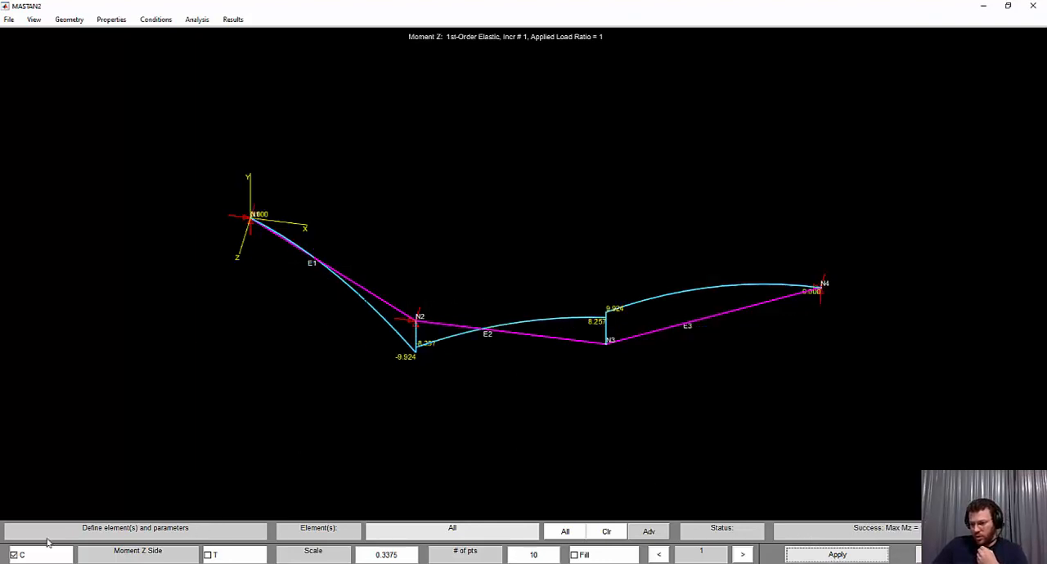
{"action": "left_click", "coordinate": [208, 556]}
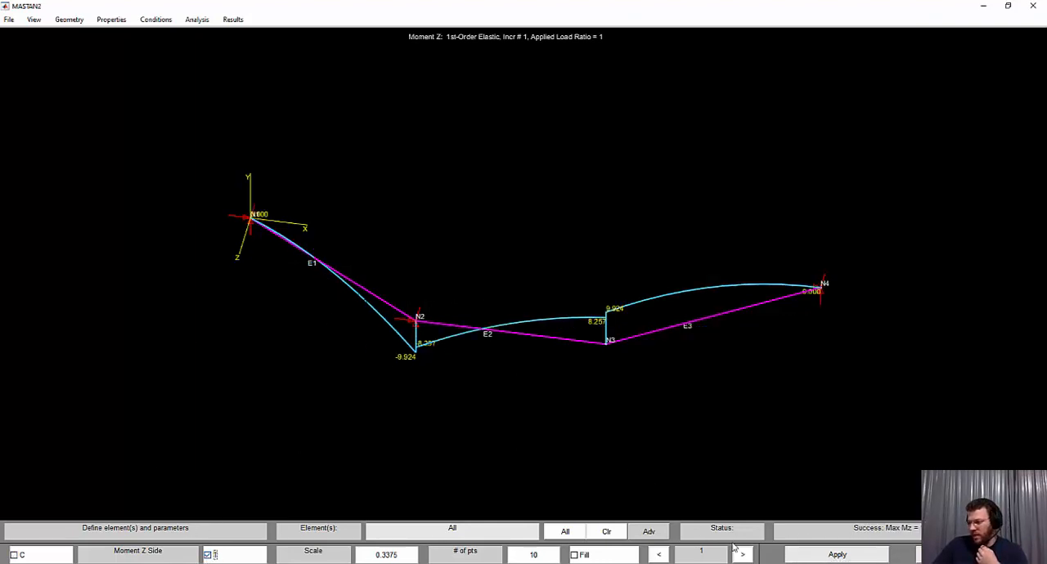
{"action": "left_click", "coordinate": [815, 556]}
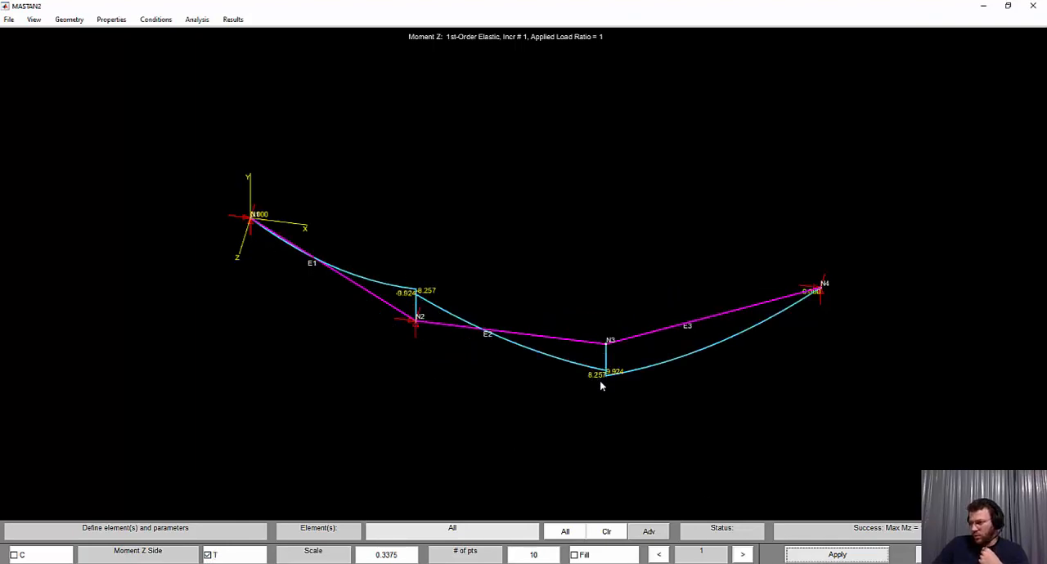
Compare the Moment Z diagram with the bending moment answer in Questão_3.a.pdf and replot it for element 3 only
{"action": "left_click", "coordinate": [132, 563]}
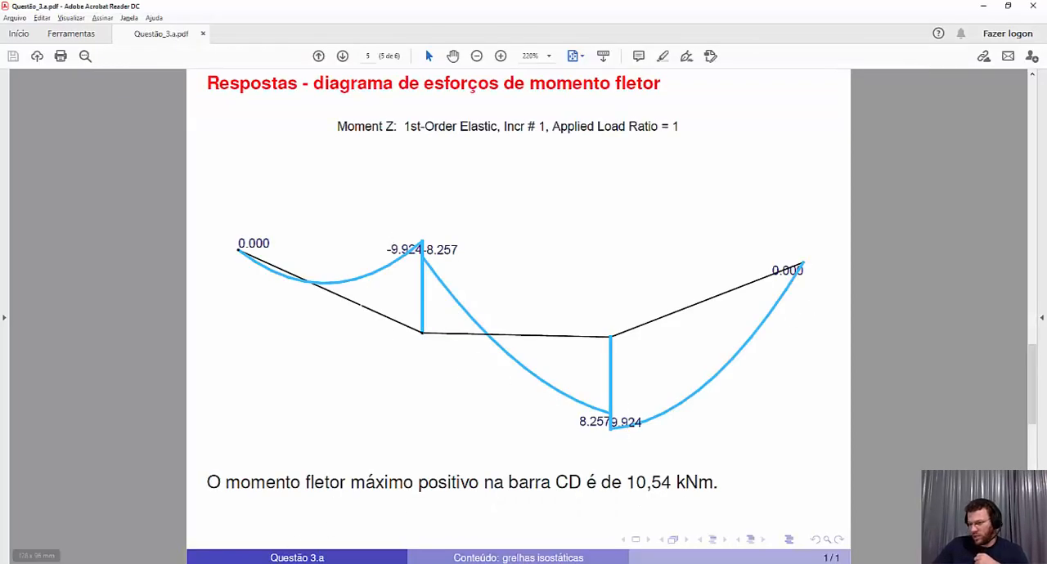
{"action": "left_click", "coordinate": [149, 563]}
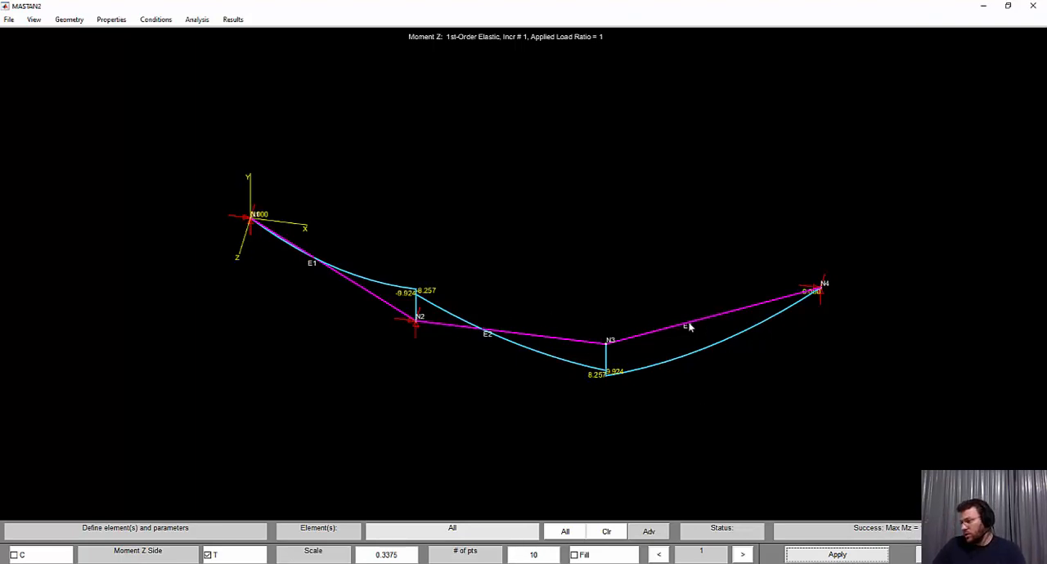
{"action": "left_click", "coordinate": [446, 334]}
{"action": "left_click", "coordinate": [477, 331]}
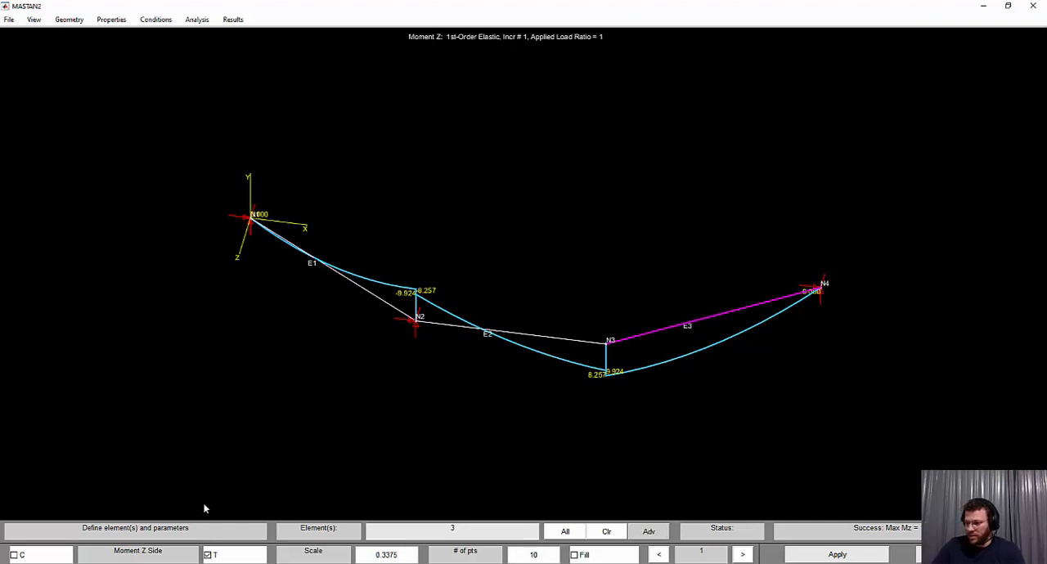
{"action": "left_click", "coordinate": [828, 555]}
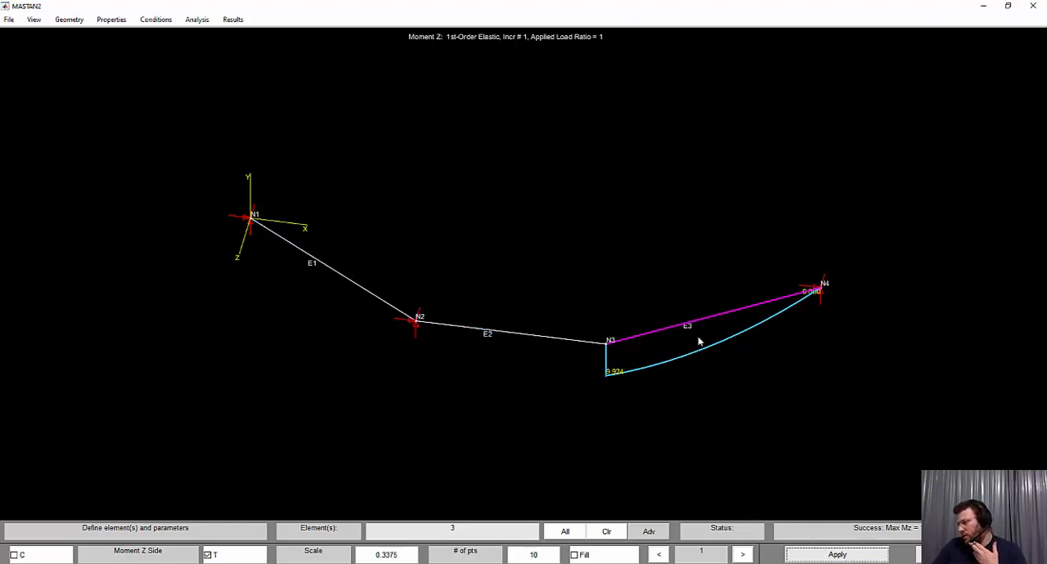
Plot the Torque diagram for all elements and compare it with the torsional moment answer on page 6 of Questão_3.a.pdf
{"action": "left_click", "coordinate": [233, 19]}
{"action": "left_click", "coordinate": [368, 108]}
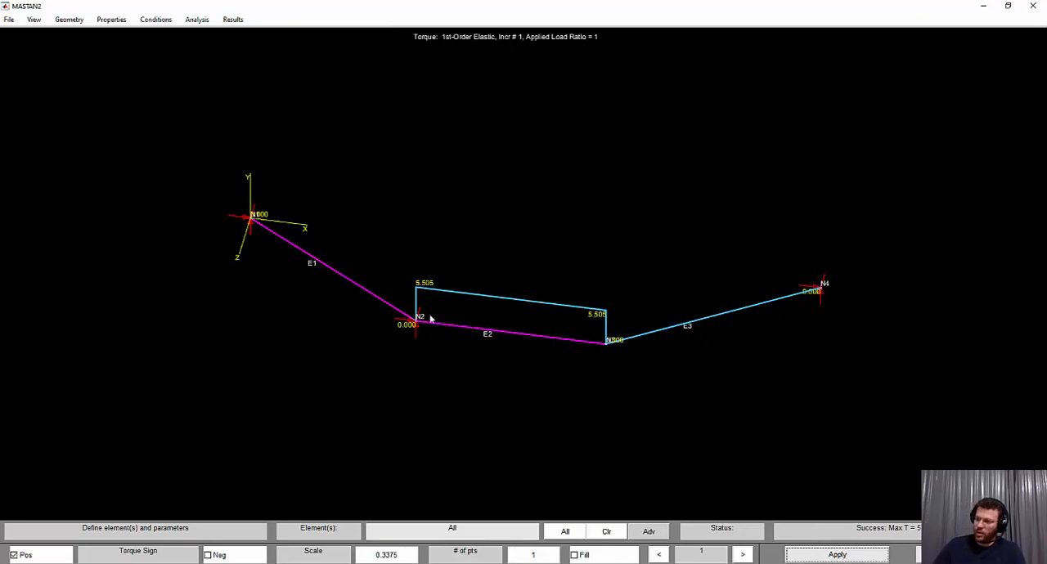
{"action": "left_click", "coordinate": [200, 563]}
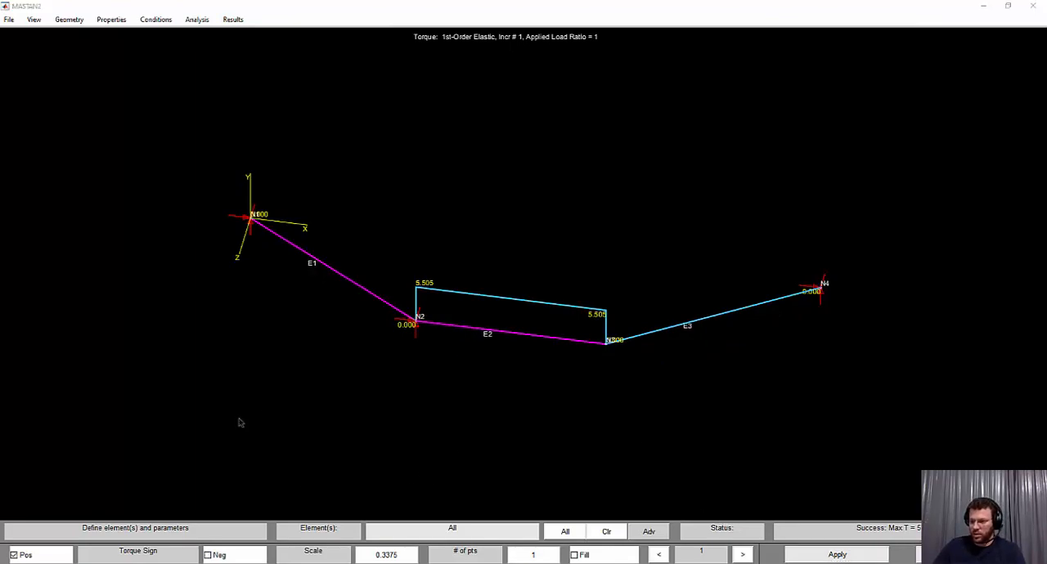
{"action": "scroll", "coordinate": [340, 349], "scroll_direction": "down", "scroll_amount": 1}
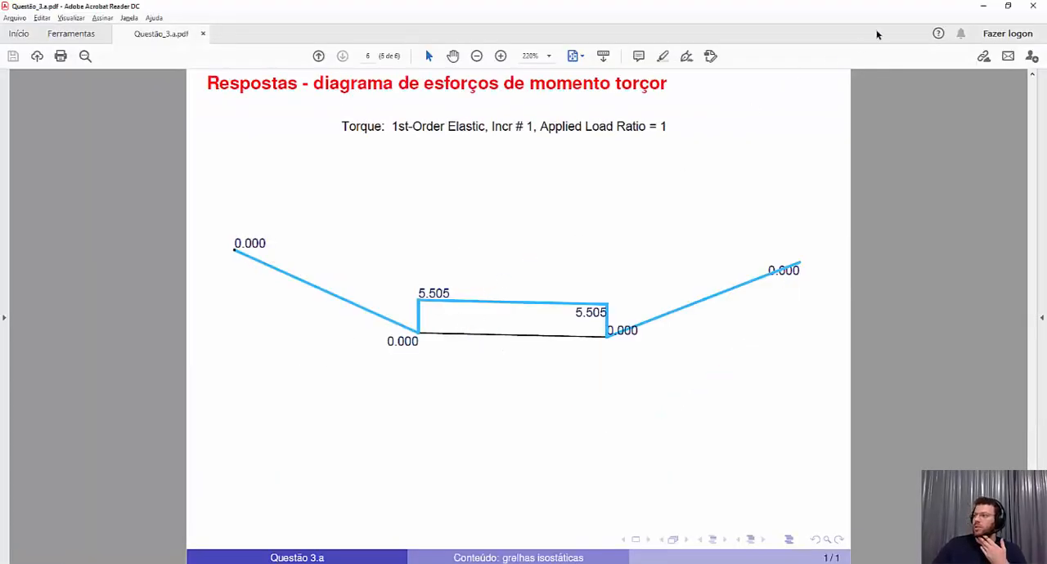
{"action": "left_click", "coordinate": [984, 6]}
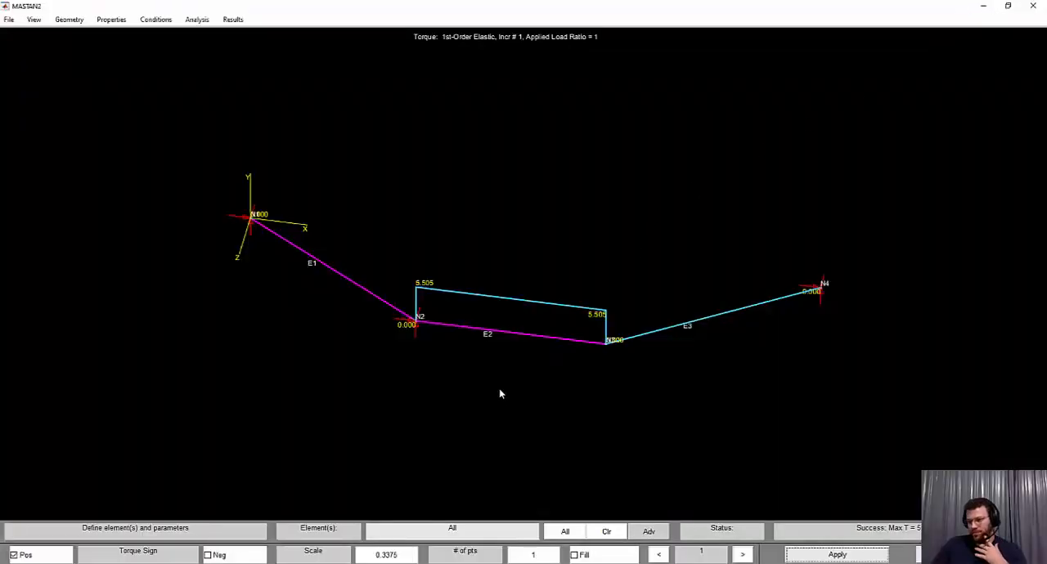